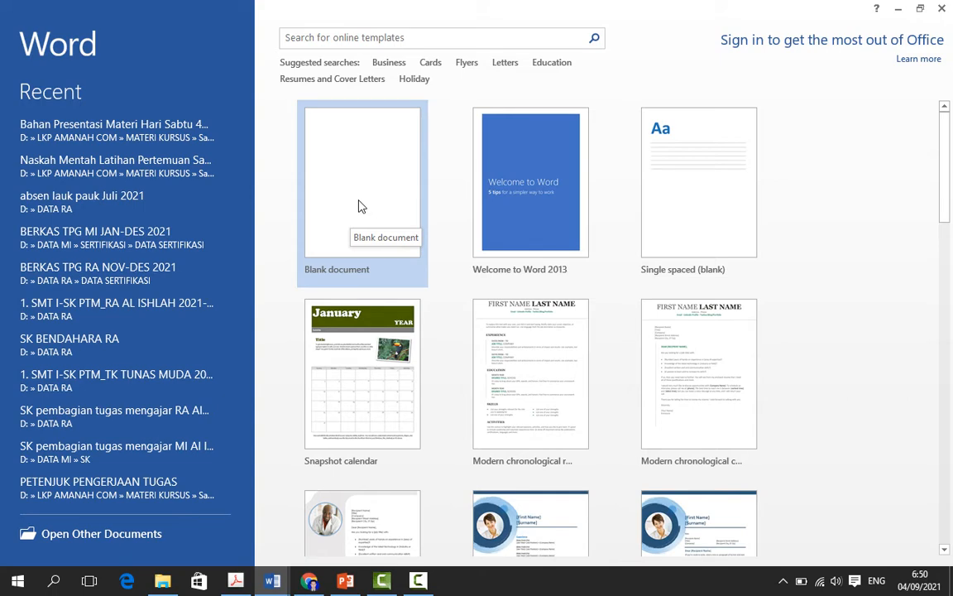
# Step: Create a blank document and return to the open document Bahan Presentasi Materi Hari Sabtu 4 September 2021
pyautogui.click(358, 206)
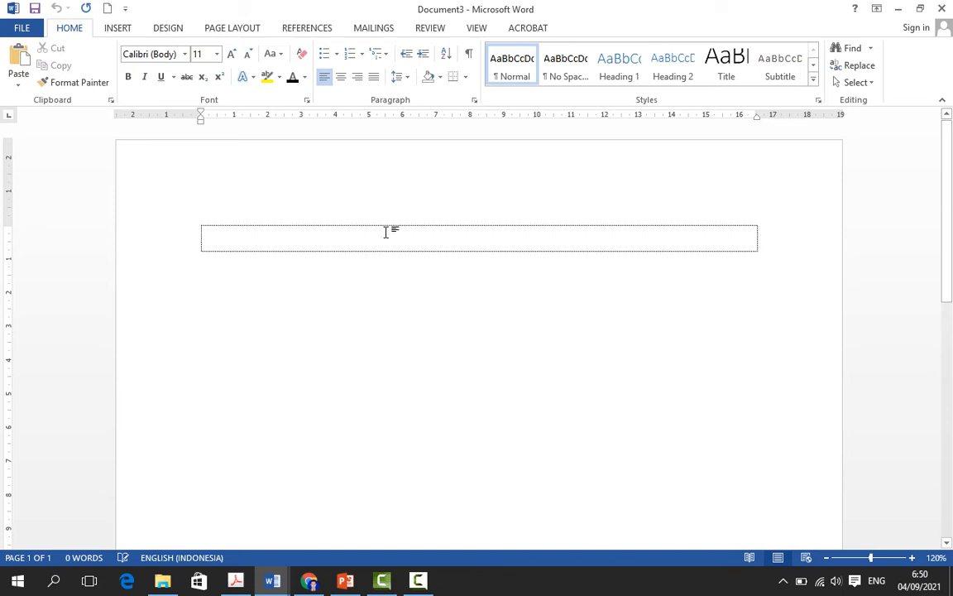
pyautogui.click(265, 583)
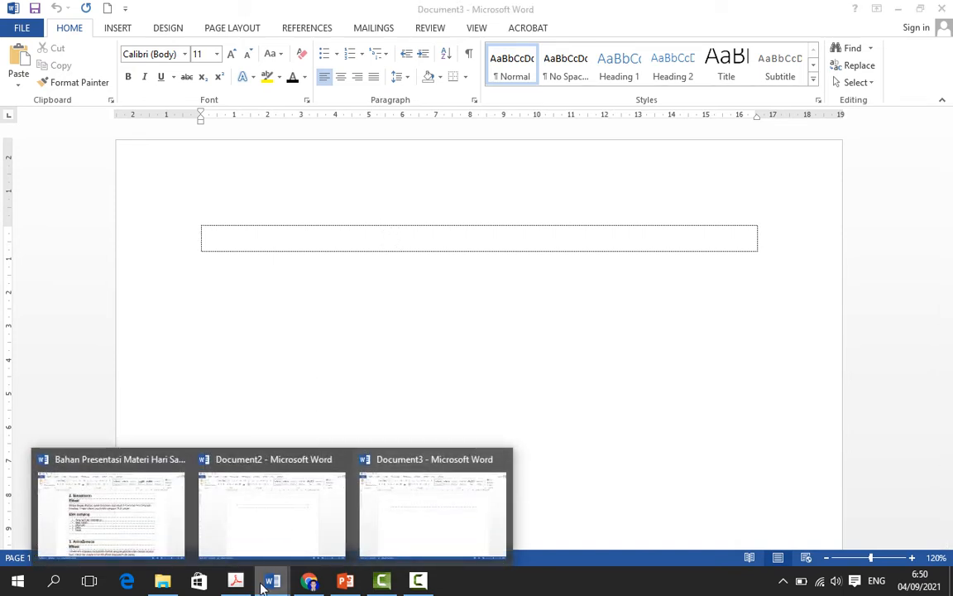
pyautogui.click(99, 513)
pyautogui.scroll(5, 488, 280)
pyautogui.scroll(15, 488, 280)
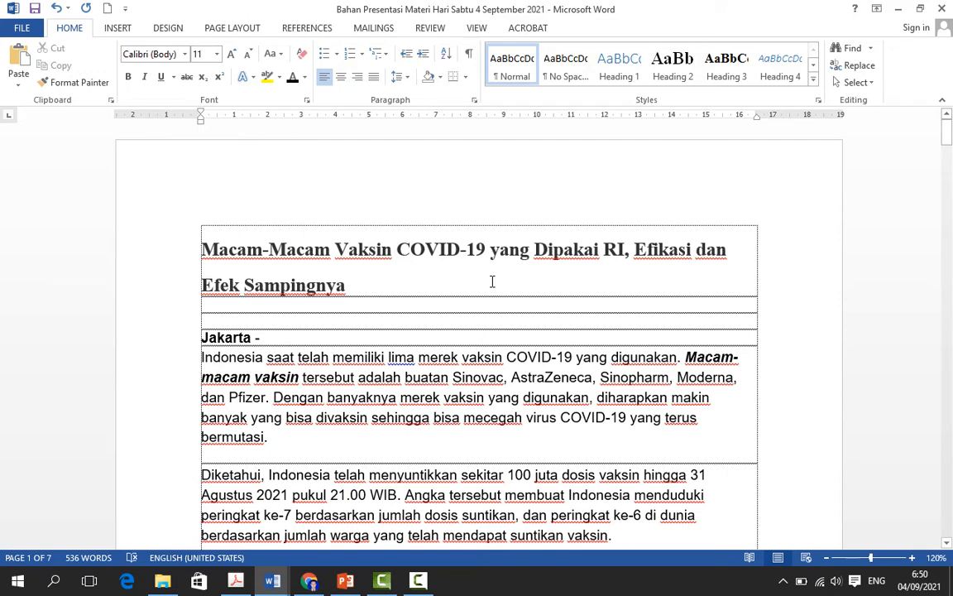
pyautogui.scroll(-2, 491, 281)
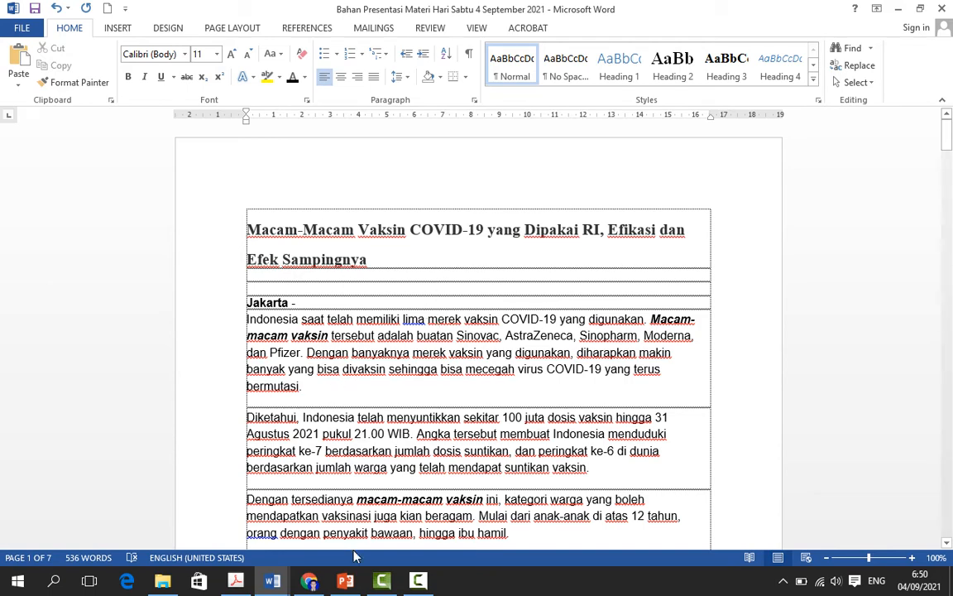
# Step: Switch to PowerPoint, highlight "Memindahkan teks" on the first slide, and return to the vaccine document in Word
pyautogui.click(345, 581)
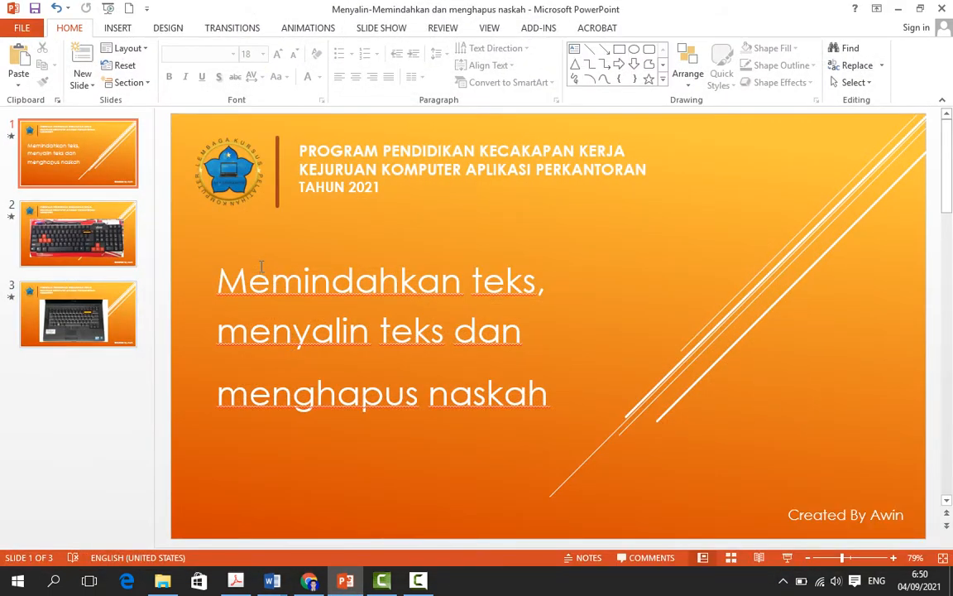
pyautogui.moveTo(219, 282); pyautogui.dragTo(538, 283)
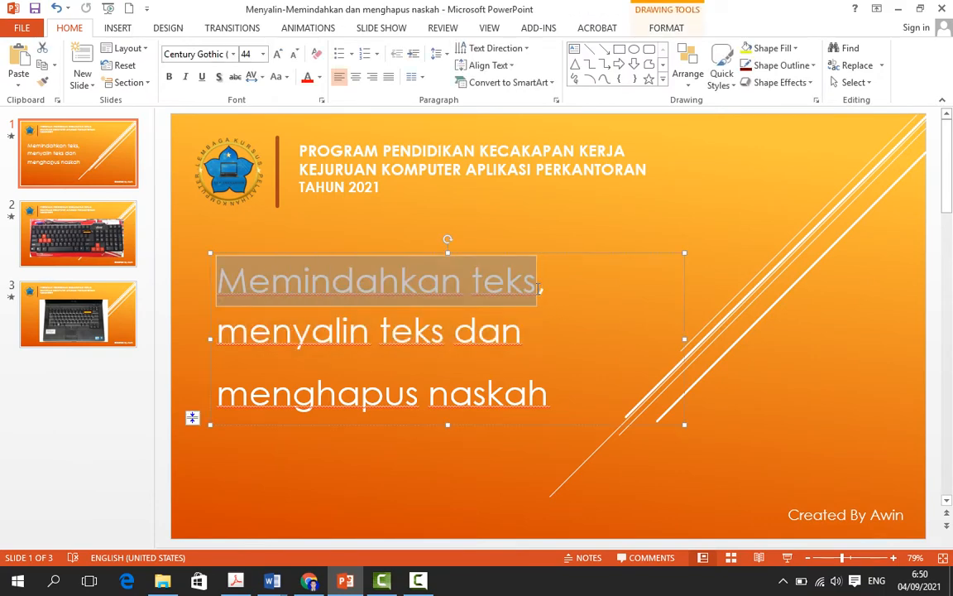
pyautogui.moveTo(273, 580)
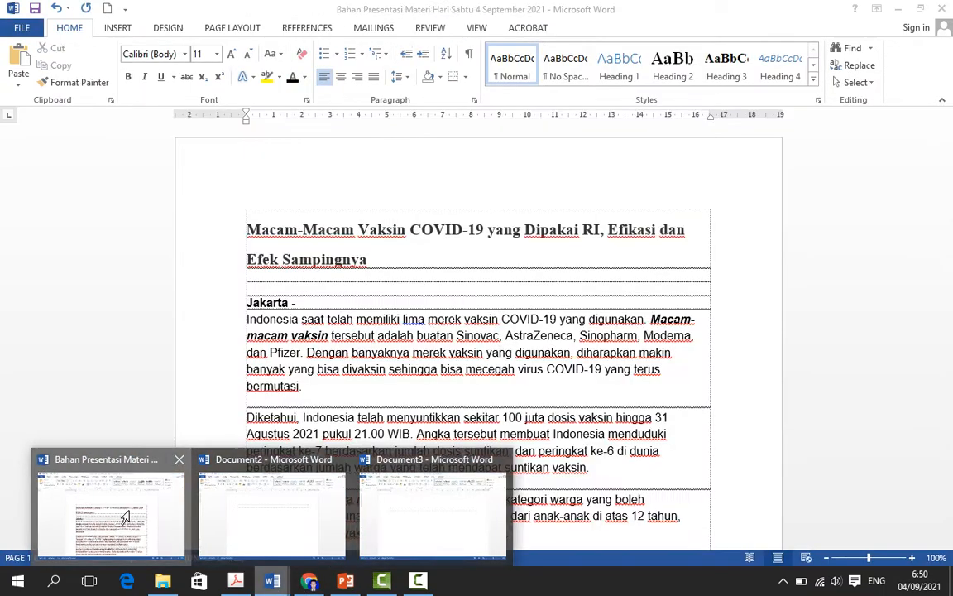
pyautogui.click(100, 507)
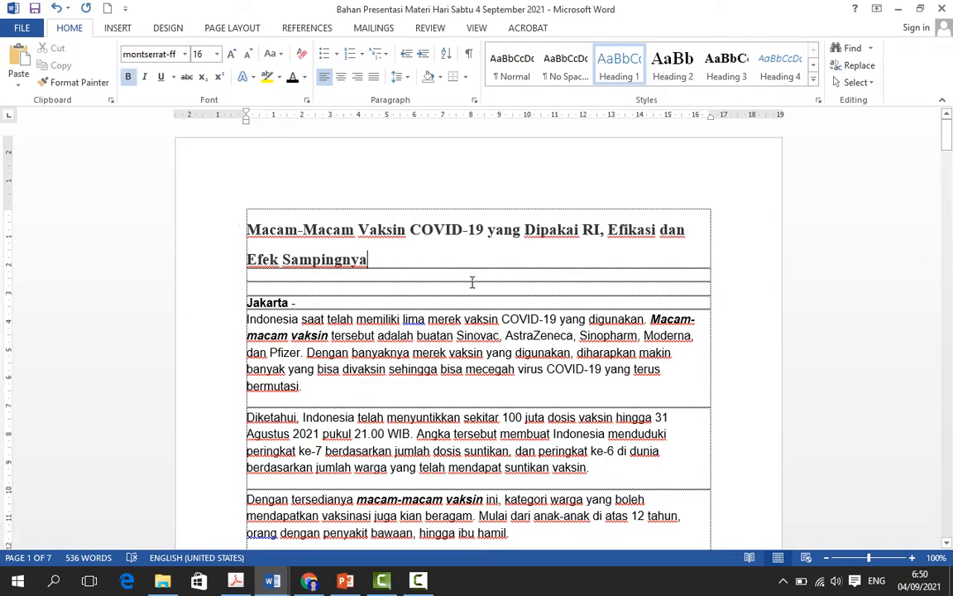
# Step: Cut the vaccine article from the "Macam-Macam Vaksin COVID-19" title through the AstraZeneca side-effects list on page 2
pyautogui.scroll(-1, 473, 283)
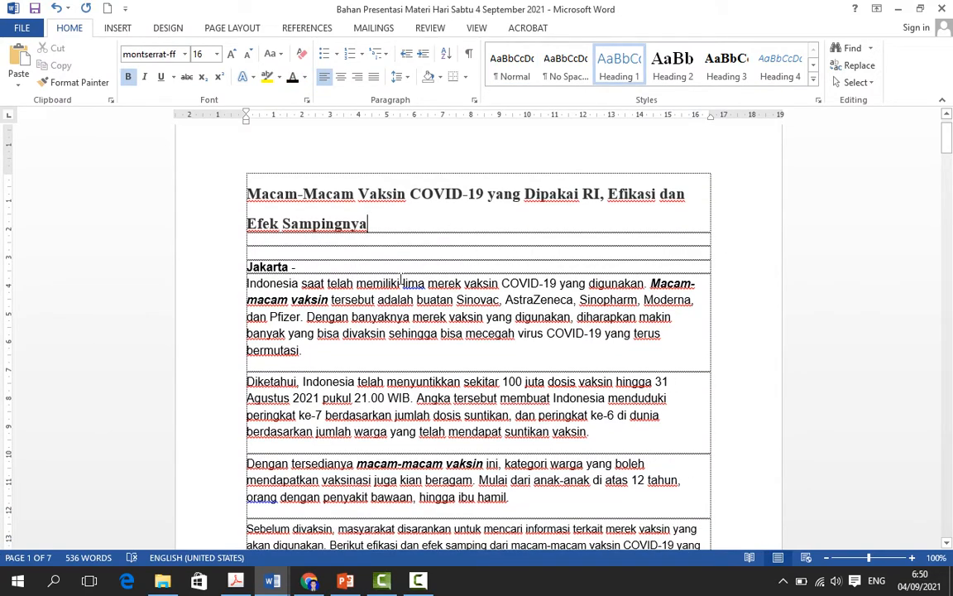
pyautogui.moveTo(247, 188); pyautogui.dragTo(400, 382)
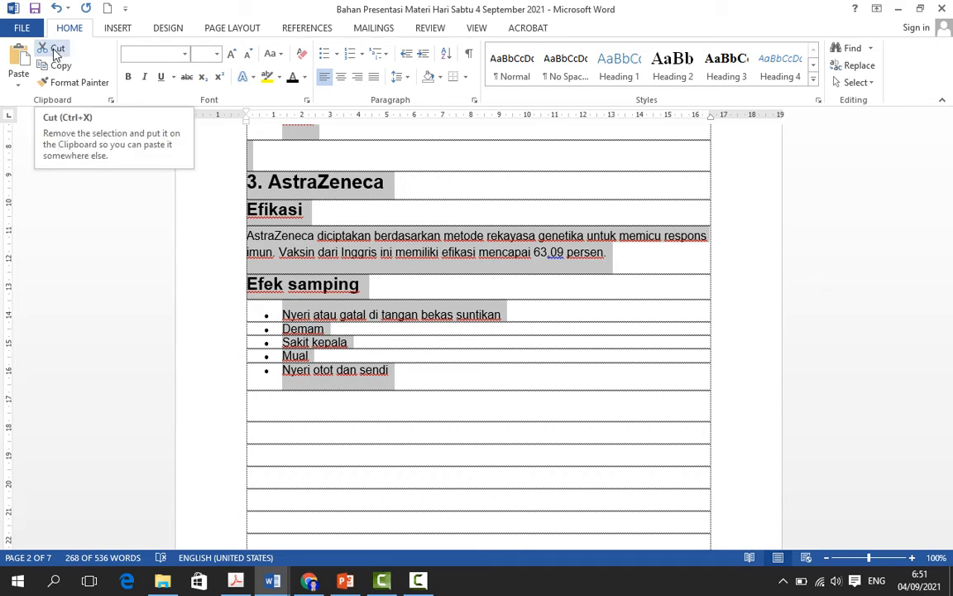
pyautogui.click(56, 50)
# Step: Delete the remaining copy of the vaccine article, selecting it down through the last table row of the document
pyautogui.scroll(-20, 515, 378)
pyautogui.scroll(-6, 515, 378)
pyautogui.click(316, 170)
pyautogui.scroll(-8, 325, 238)
pyautogui.scroll(4, 300, 213)
pyautogui.scroll(7, 306, 206)
pyautogui.scroll(-10, 286, 293)
pyautogui.moveTo(249, 266); pyautogui.dragTo(511, 580)
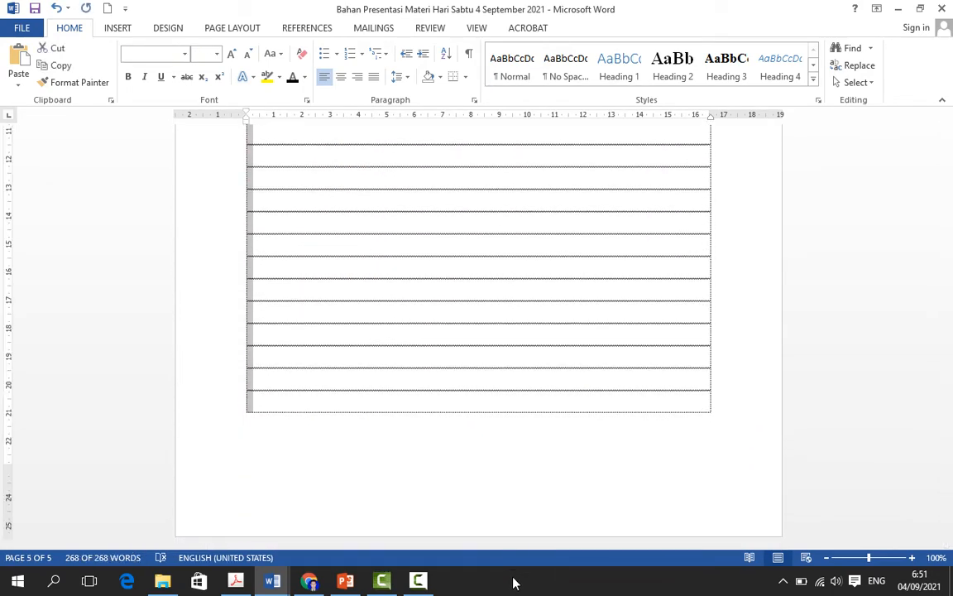
pyautogui.press('Delete')
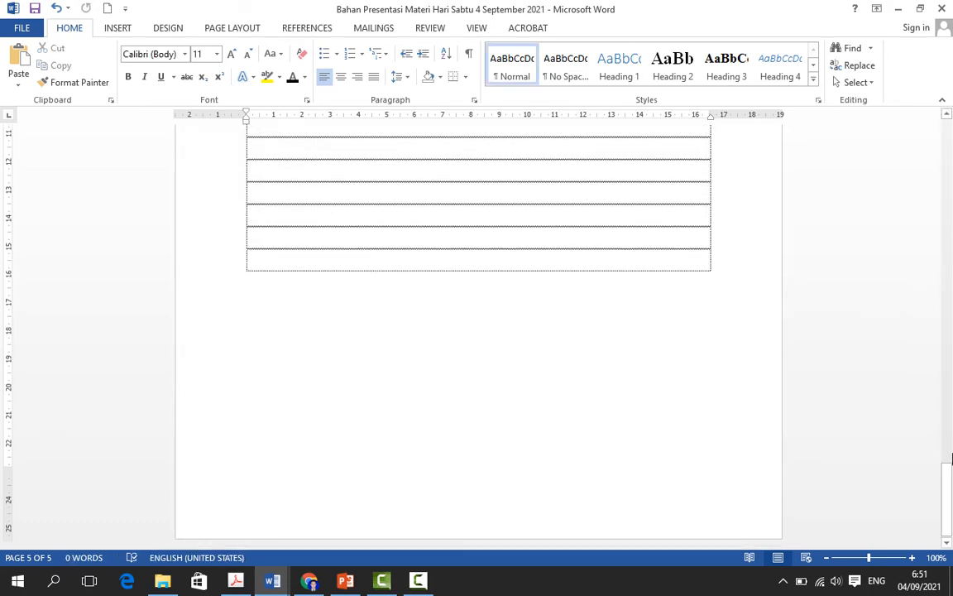
# Step: Paste the cut vaccine article into the first table row of page 3
pyautogui.moveTo(950, 497); pyautogui.dragTo(923, 124)
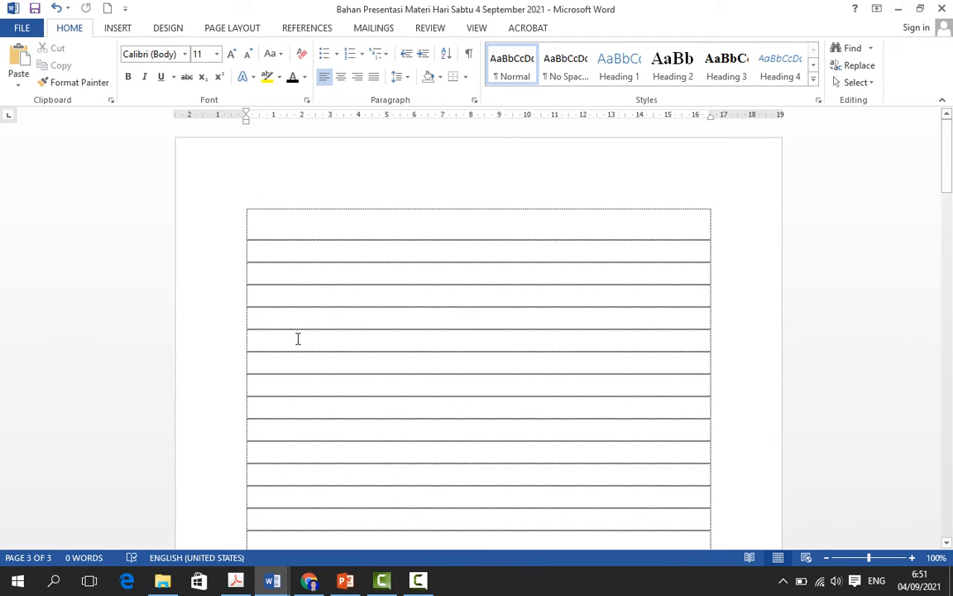
pyautogui.click(385, 291)
pyautogui.scroll(-10, 385, 291)
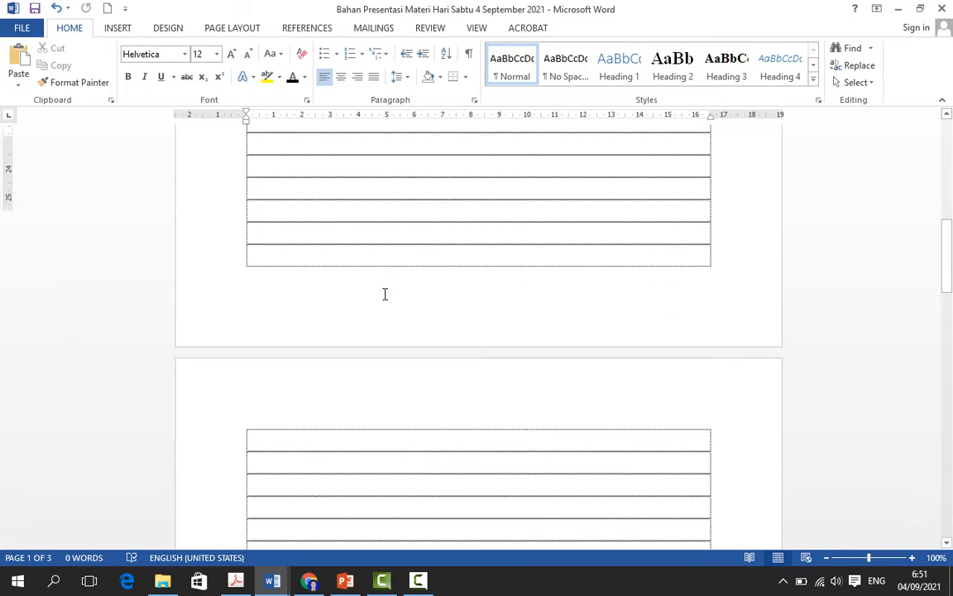
pyautogui.scroll(-20, 385, 294)
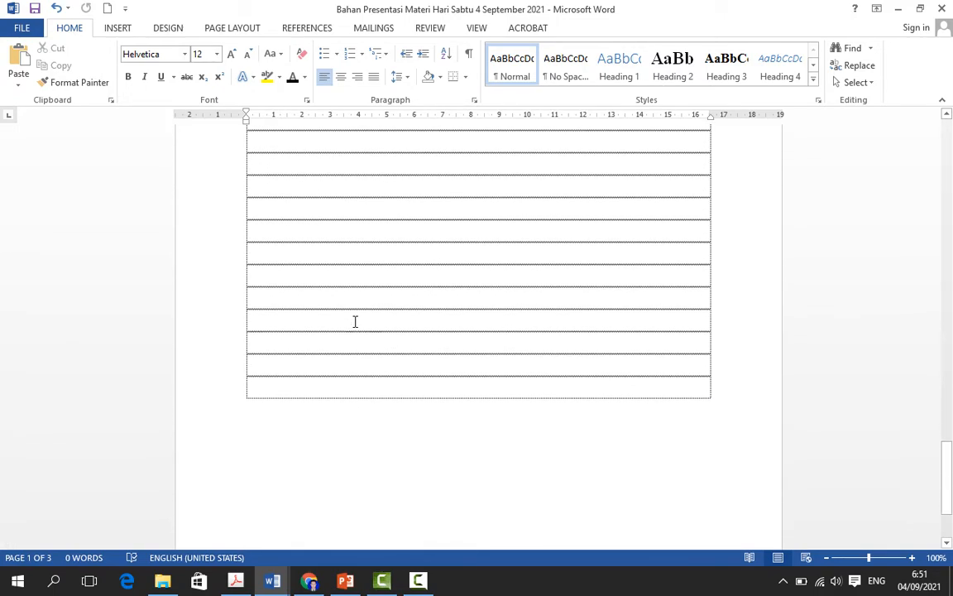
pyautogui.scroll(10, 349, 315)
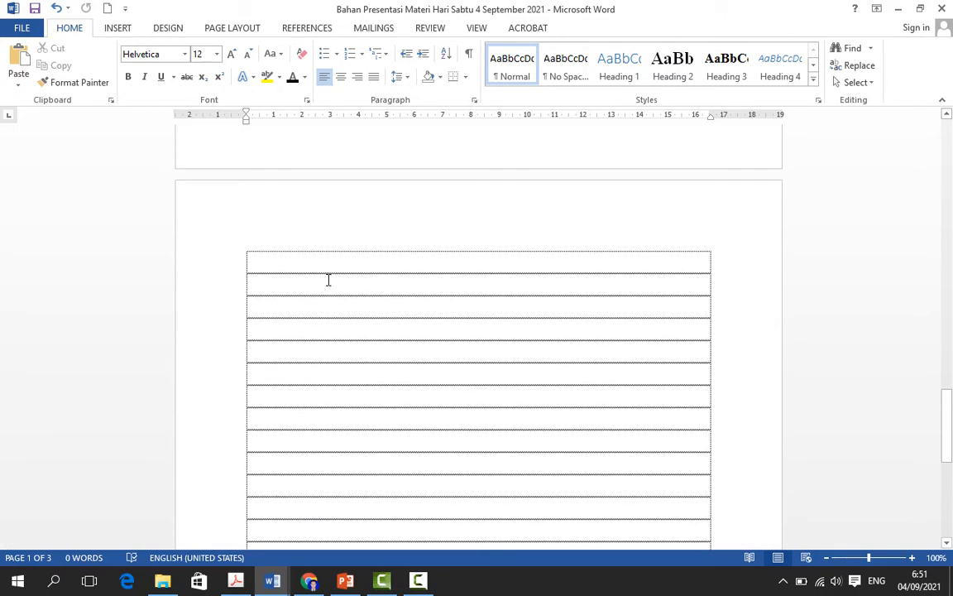
pyautogui.click(318, 253)
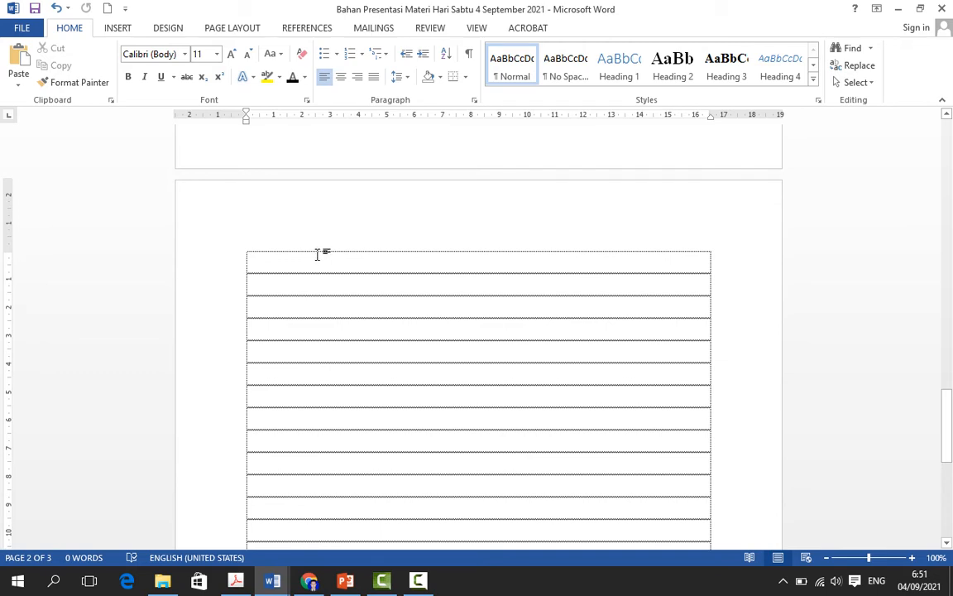
pyautogui.click(20, 54)
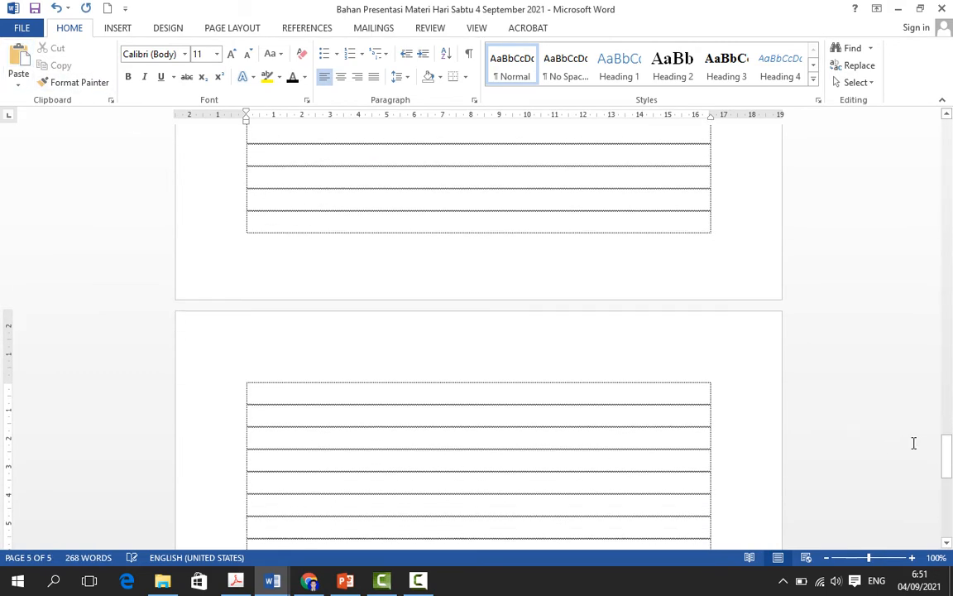
# Step: Examine the document from page 1 through the pasted article down to its AstraZeneca section
pyautogui.moveTo(949, 469); pyautogui.dragTo(949, 149)
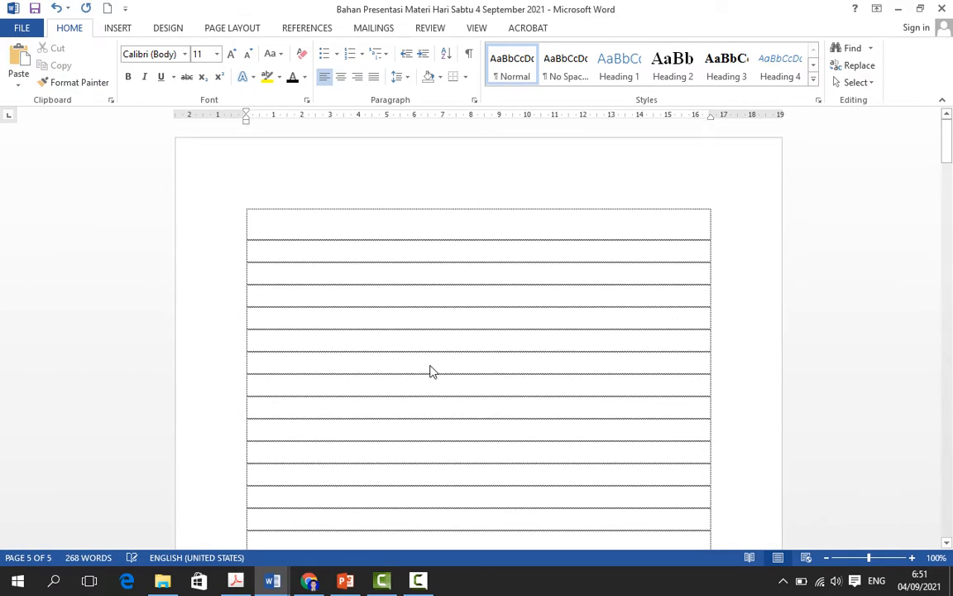
pyautogui.scroll(-5, 392, 355)
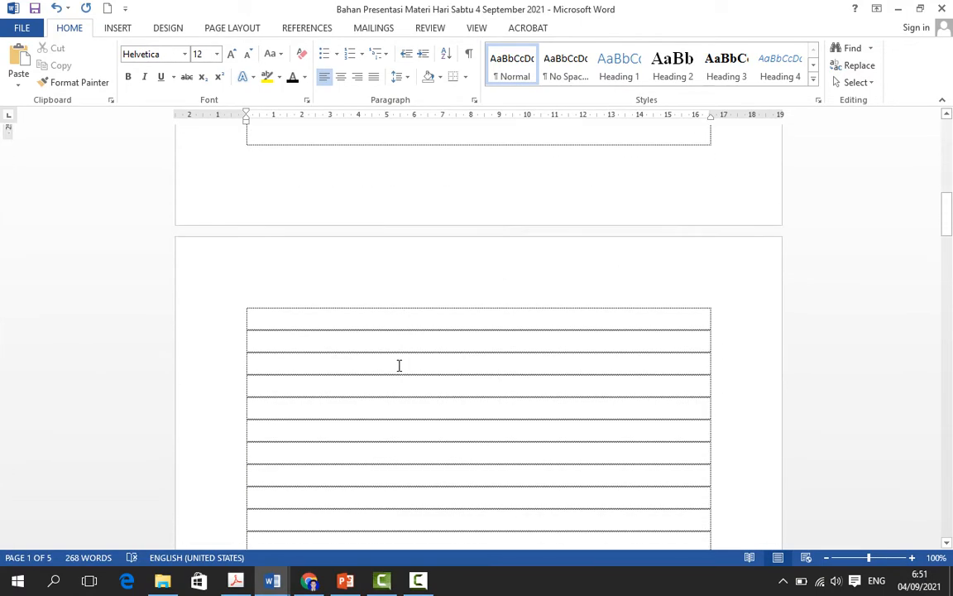
pyautogui.scroll(-5, 399, 366)
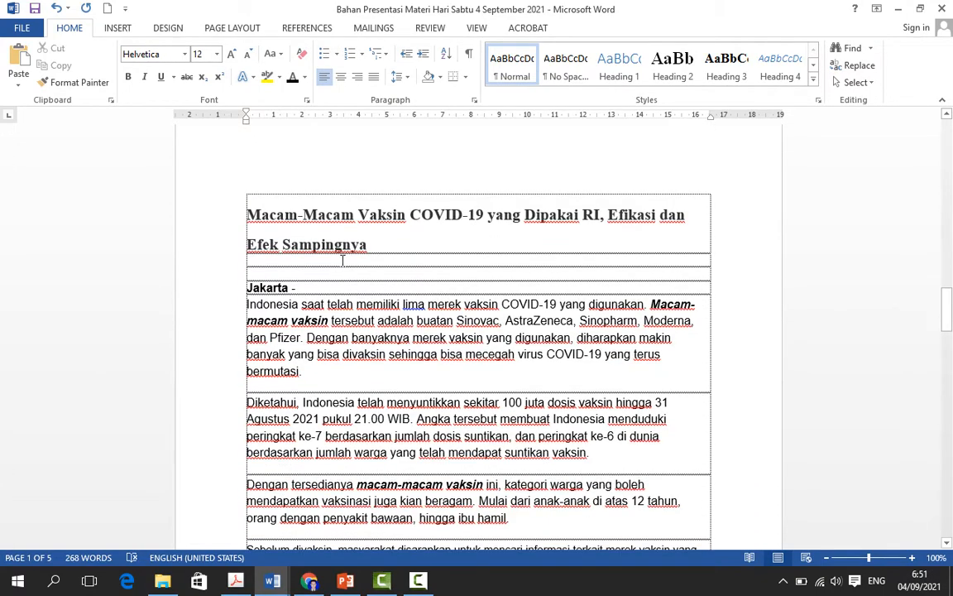
pyautogui.click(396, 242)
pyautogui.scroll(-20, 406, 254)
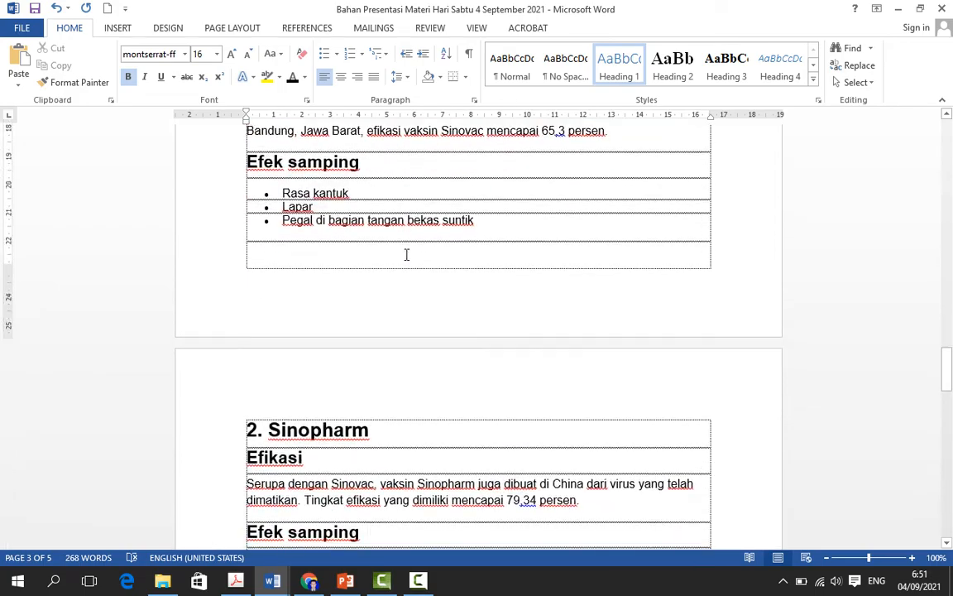
pyautogui.scroll(-5, 412, 259)
pyautogui.scroll(15, 414, 265)
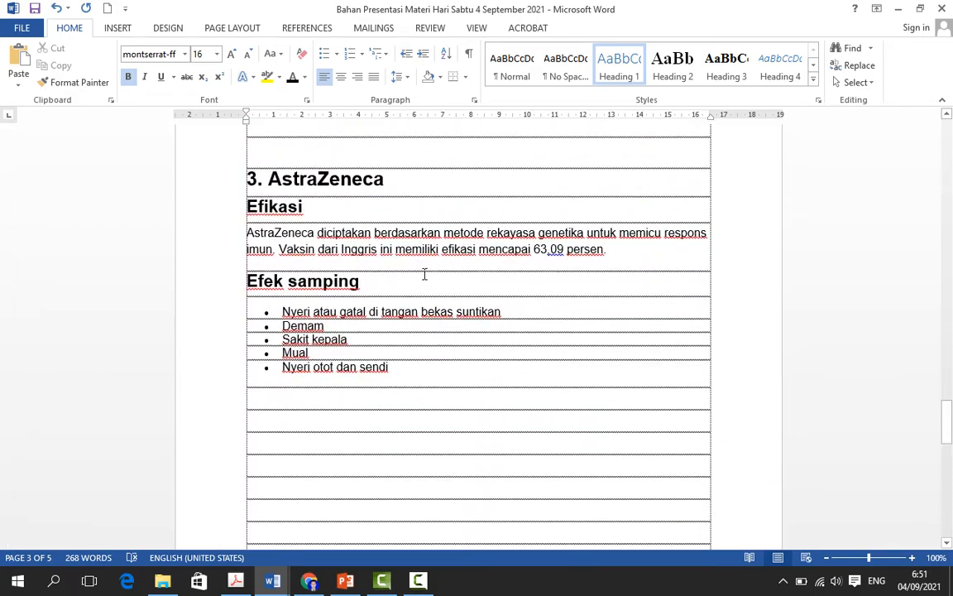
pyautogui.scroll(5, 426, 288)
# Step: Select the article from its title on page 3 through the AstraZeneca section and paste the clipboard contents over it
pyautogui.moveTo(945, 356); pyautogui.dragTo(946, 294)
pyautogui.scroll(-3, 236, 357)
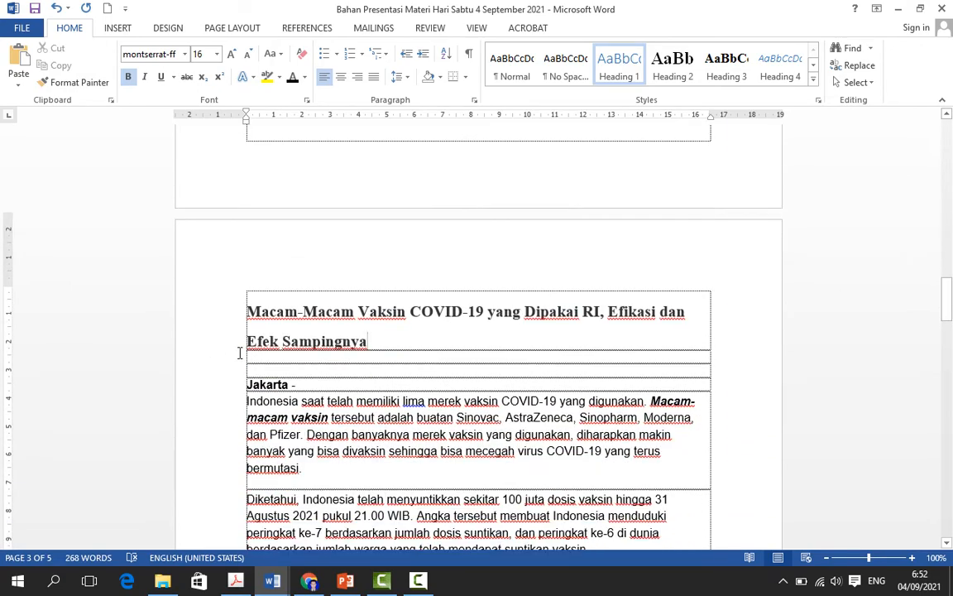
pyautogui.moveTo(251, 310); pyautogui.dragTo(411, 206)
pyautogui.scroll(7, 432, 224)
pyautogui.hotkey('ctrl', 'v')
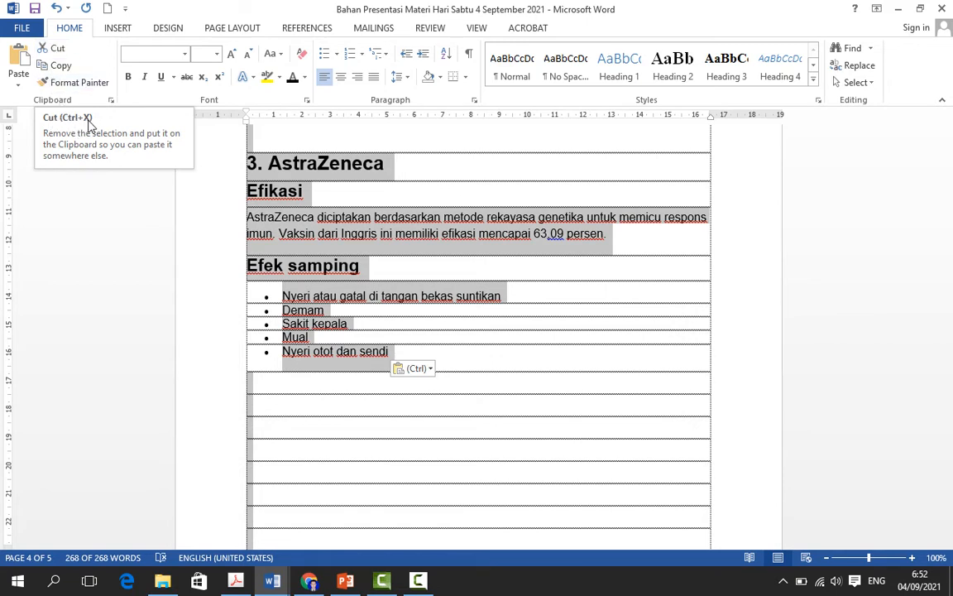
# Step: Switch to PowerPoint to show the desktop keyboard slide, and return to the vaccine document in Word
pyautogui.click(346, 582)
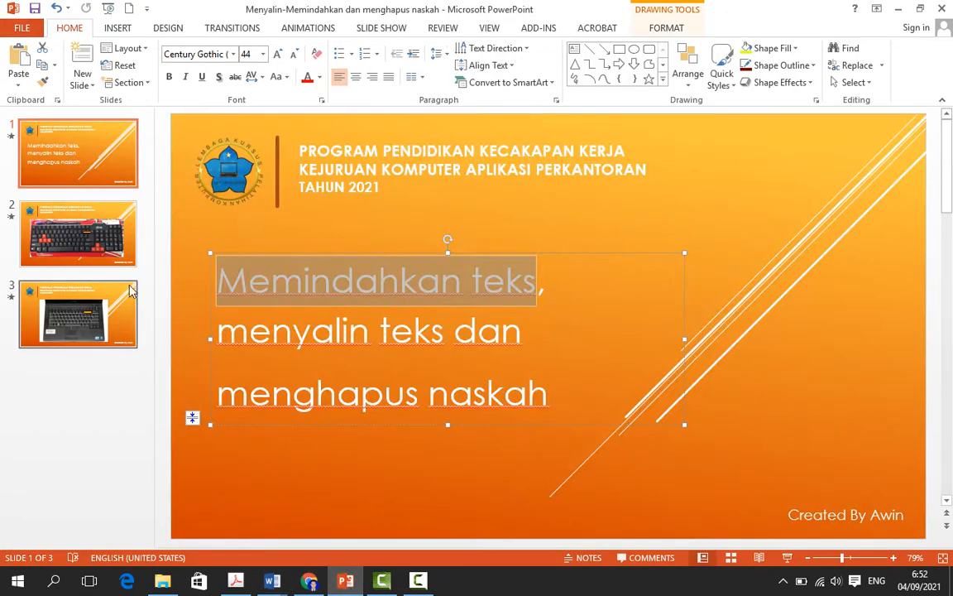
pyautogui.click(85, 231)
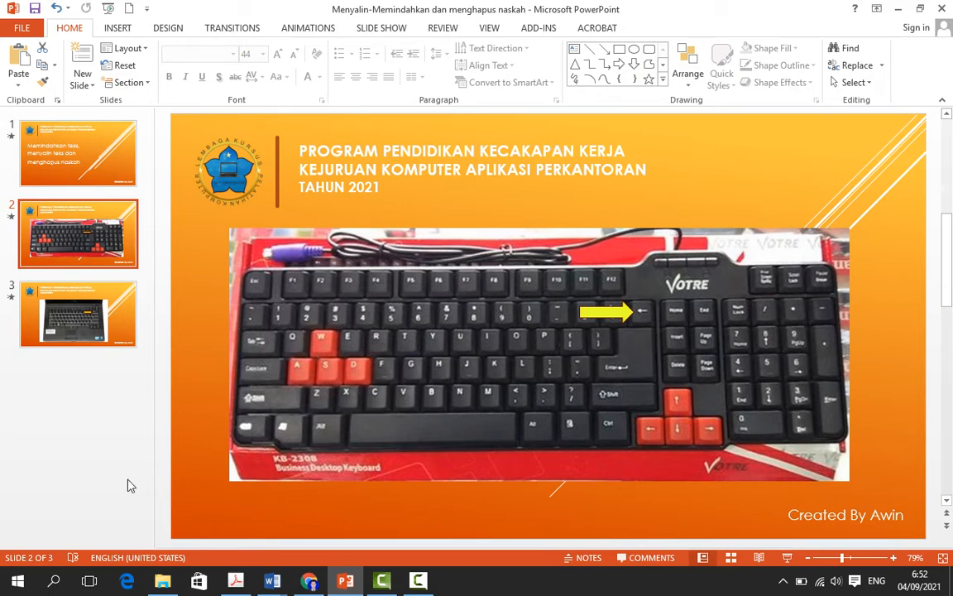
pyautogui.moveTo(272, 582)
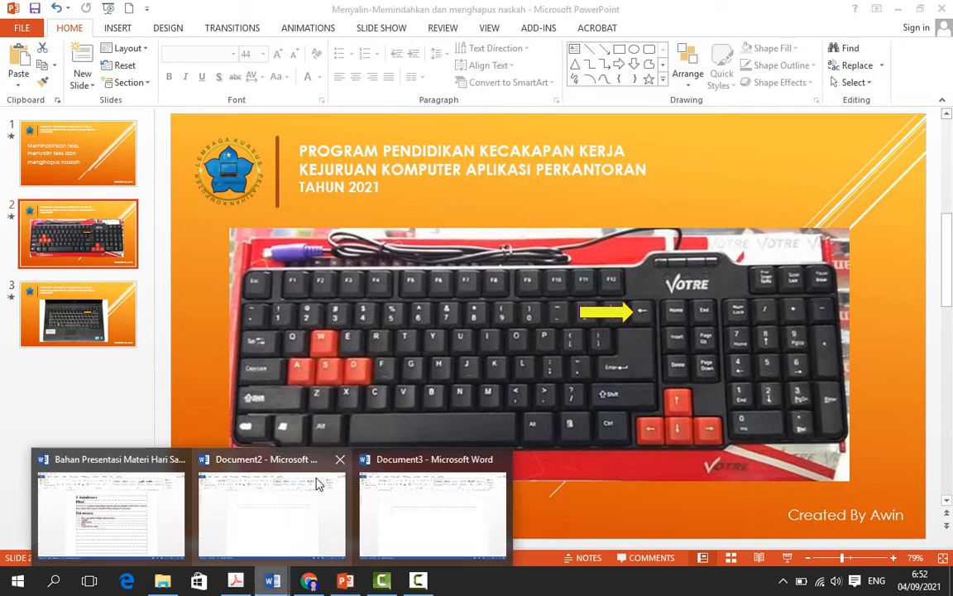
pyautogui.click(123, 530)
# Step: Delete the selected vaccine article from the table rows on pages 3 and 4
pyautogui.scroll(3, 536, 311)
pyautogui.scroll(1, 538, 312)
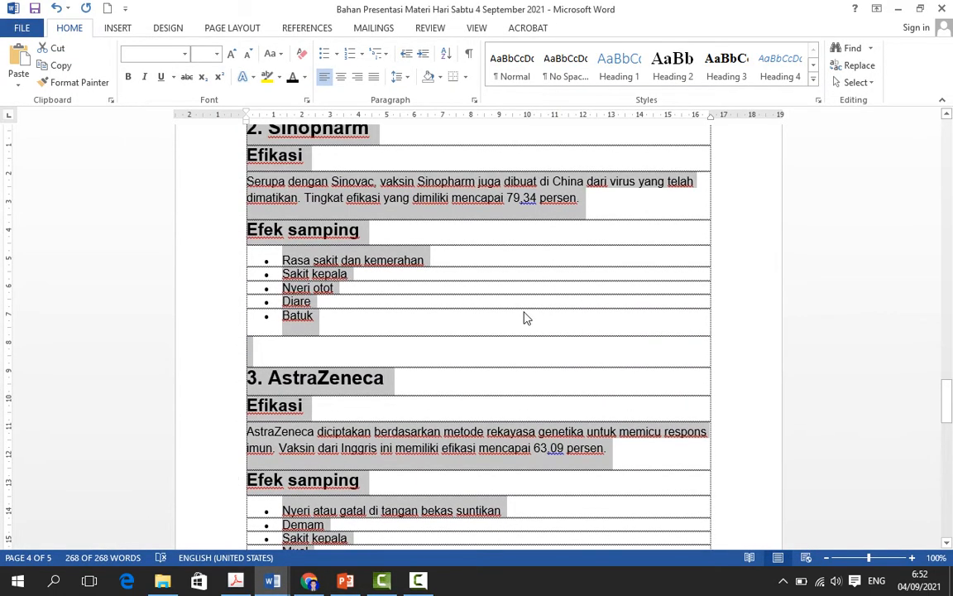
pyautogui.press('Delete')
# Step: Paste the vaccine article into the first table row at the start of page 1
pyautogui.scroll(5, 387, 234)
pyautogui.scroll(2, 373, 234)
pyautogui.moveTo(946, 384); pyautogui.dragTo(945, 149)
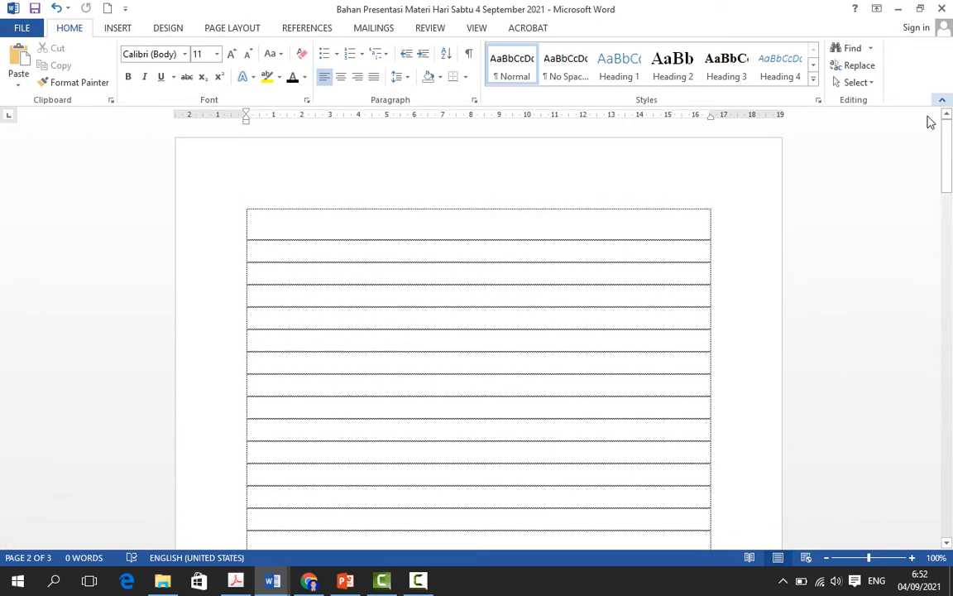
pyautogui.click(307, 211)
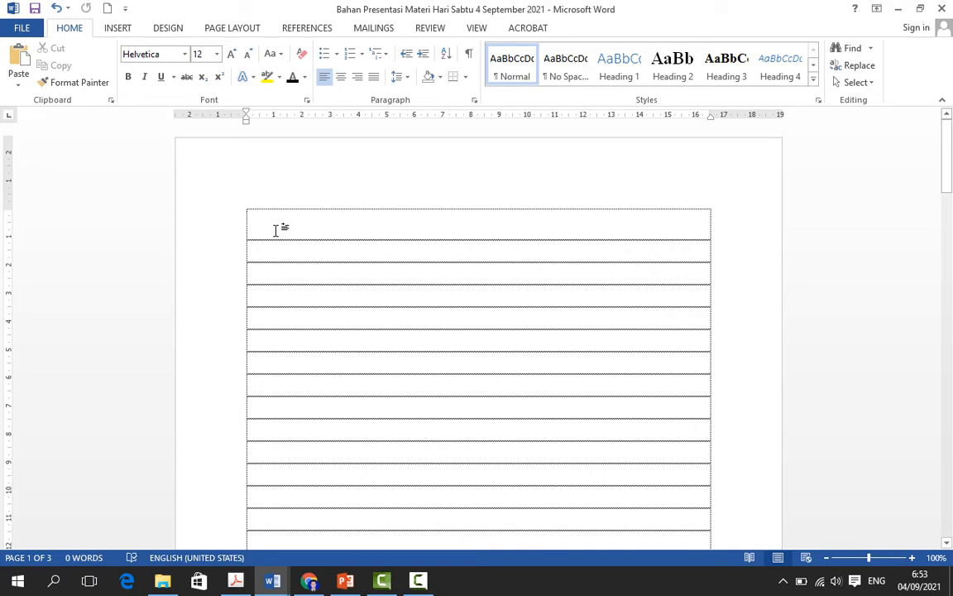
pyautogui.hotkey('ctrl', 'v')
pyautogui.scroll(6, 360, 264)
pyautogui.scroll(18, 359, 264)
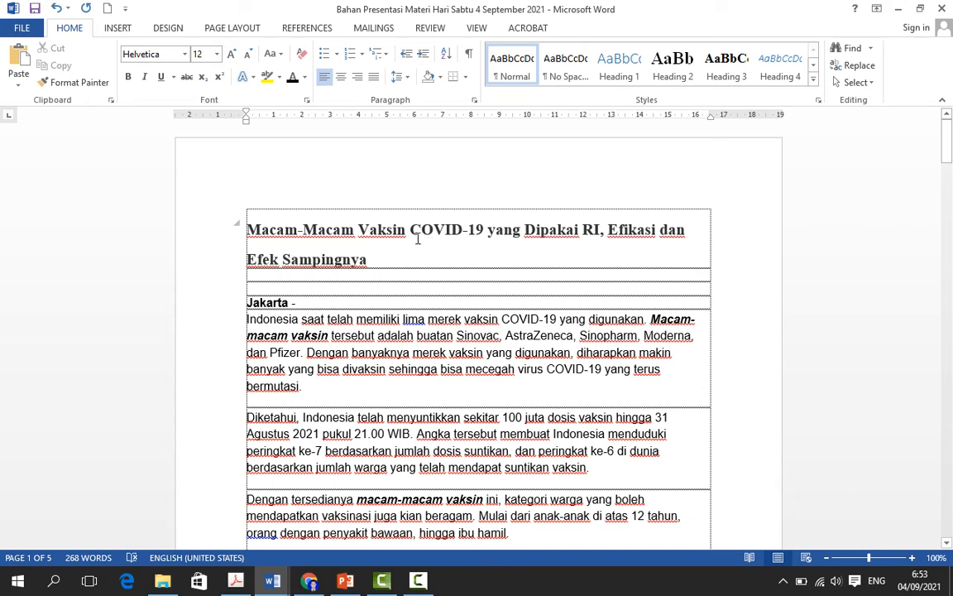
# Step: Select the article from its page 1 title through the "Nyeri otot dan sendi" bullet and paste the clipboard contents over it
pyautogui.moveTo(249, 231); pyautogui.dragTo(555, 199)
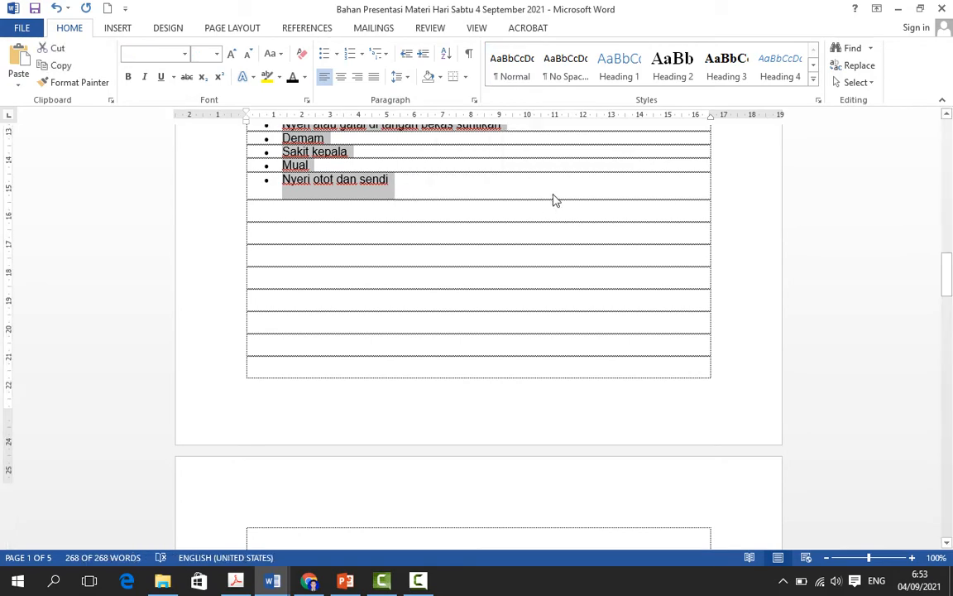
pyautogui.scroll(20, 554, 199)
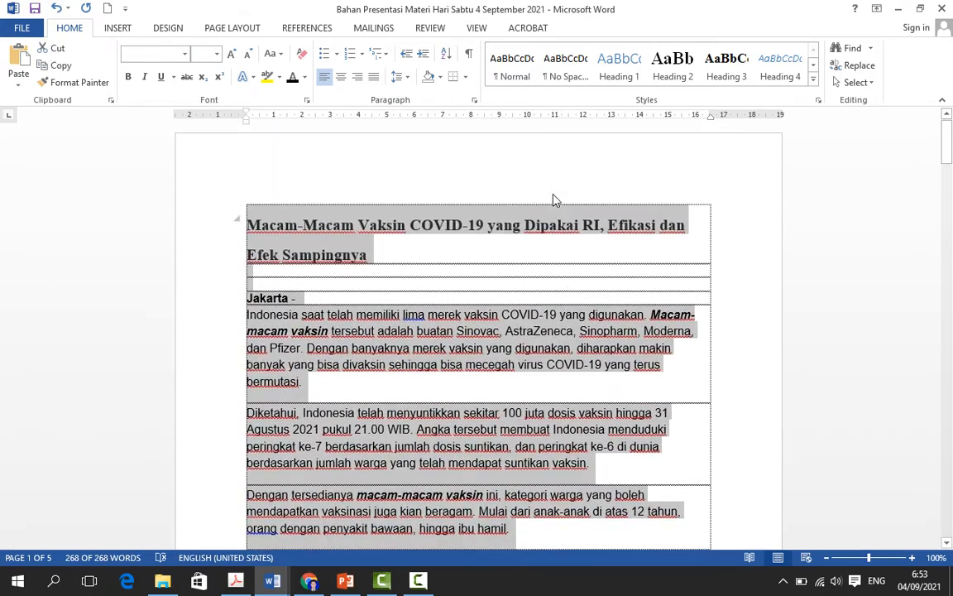
pyautogui.hotkey('ctrl', 'v')
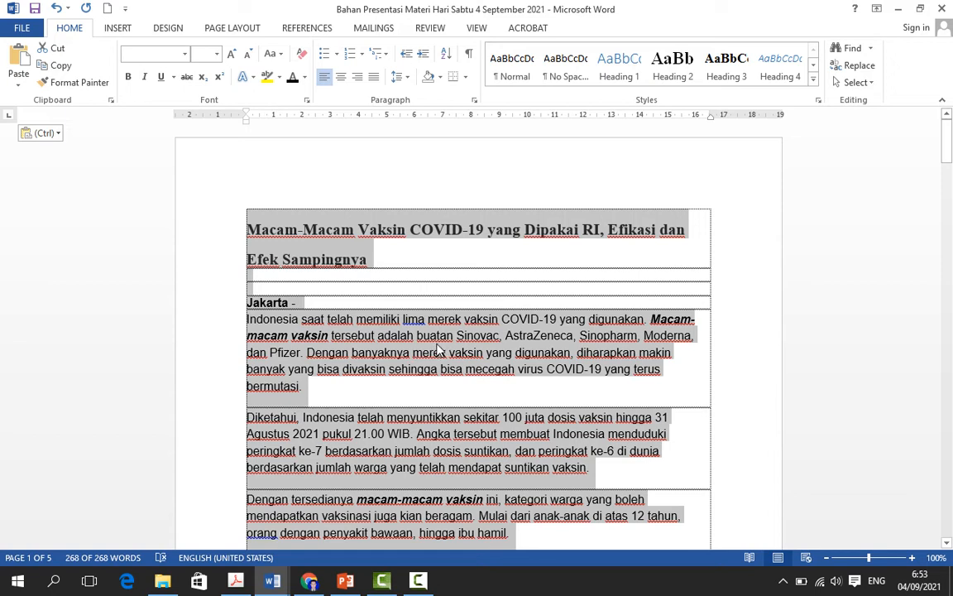
# Step: Cut the selected vaccine article from page 1 and paste it with source formatting into the first table row on page 4
pyautogui.rightClick(442, 348)
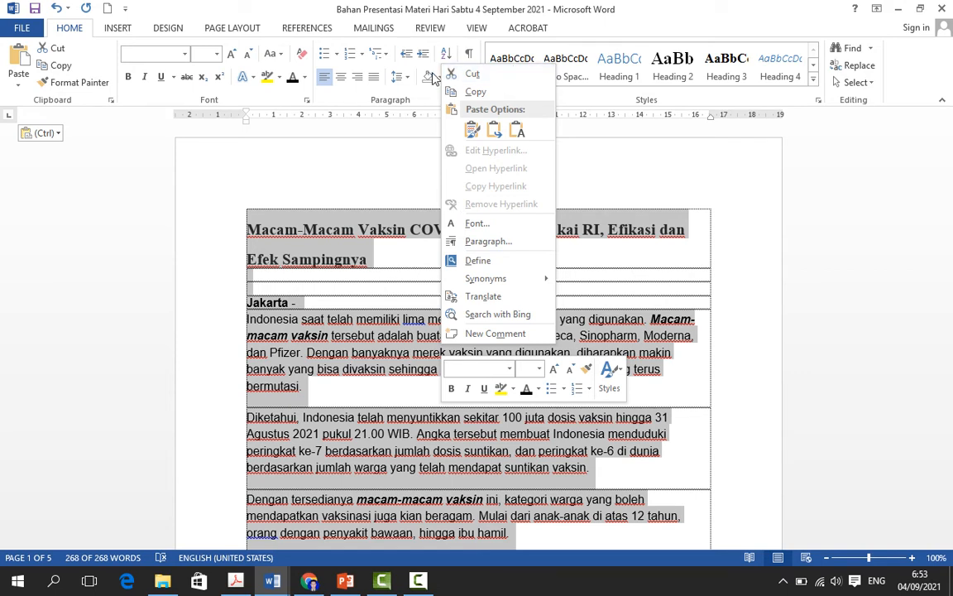
pyautogui.click(487, 81)
pyautogui.moveTo(947, 131); pyautogui.dragTo(950, 417)
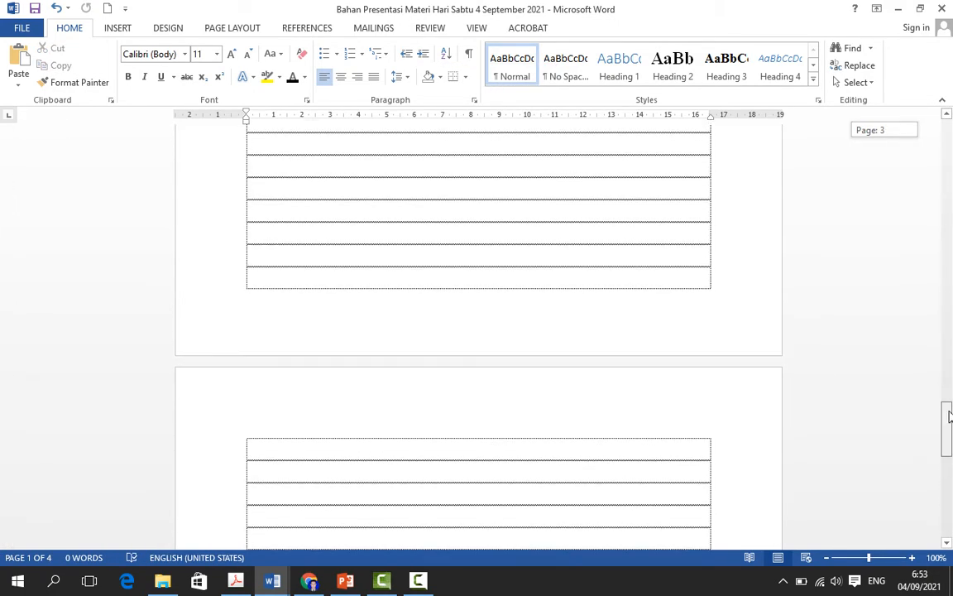
pyautogui.click(296, 452)
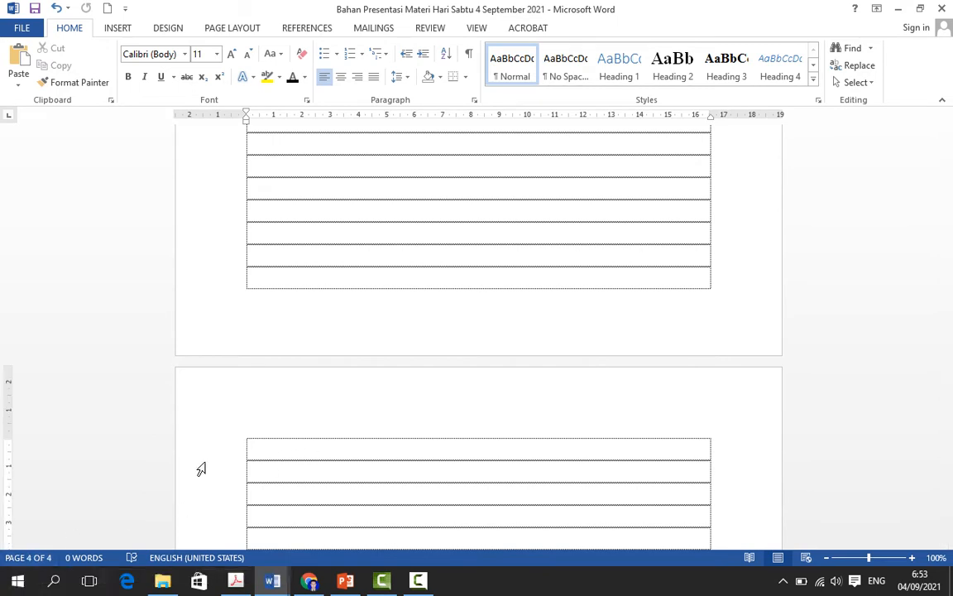
pyautogui.rightClick(309, 451)
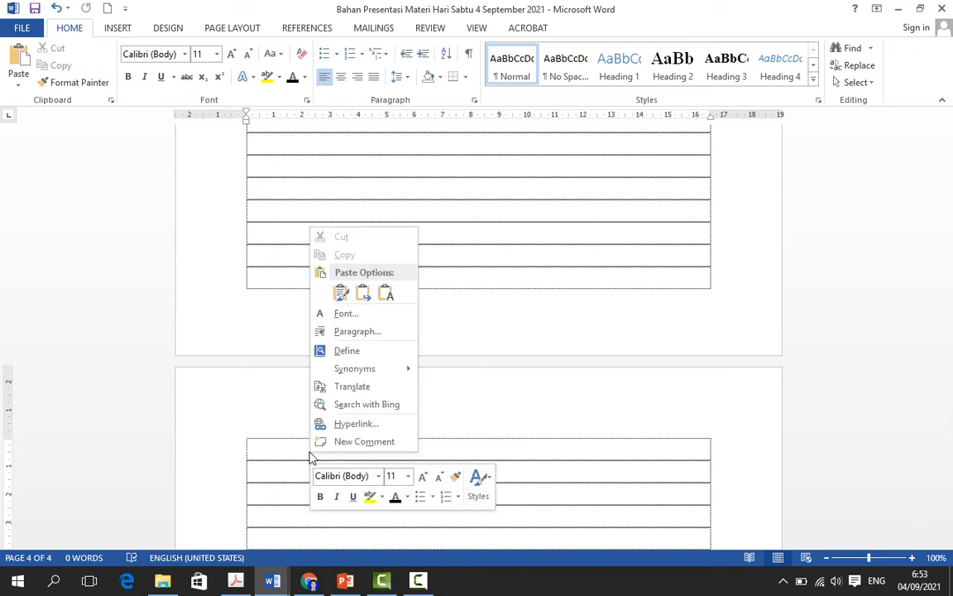
pyautogui.click(340, 295)
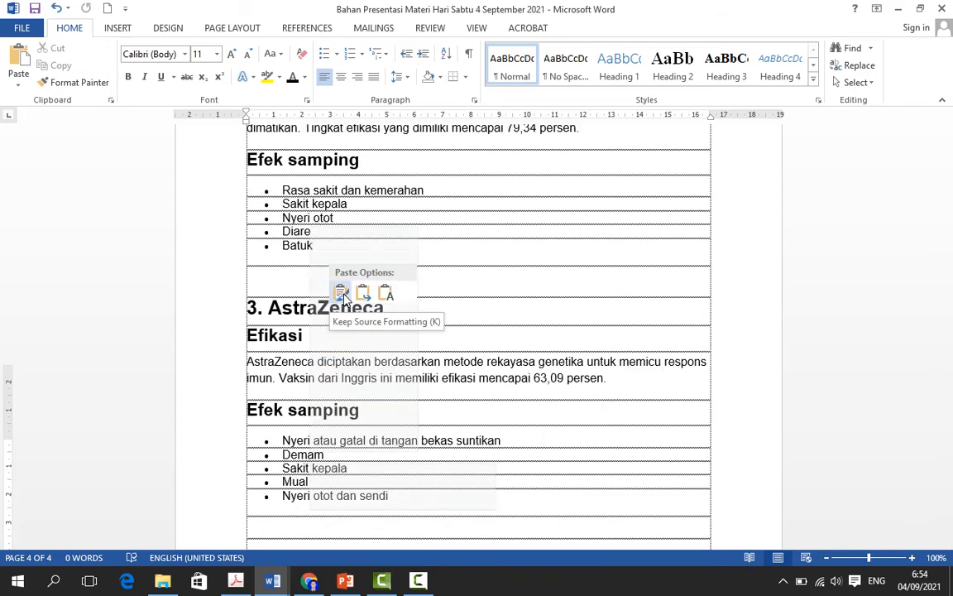
# Step: Review the pasted article on page 4 and the table rows on pages 1 to 3
pyautogui.scroll(5, 282, 285)
pyautogui.scroll(15, 355, 323)
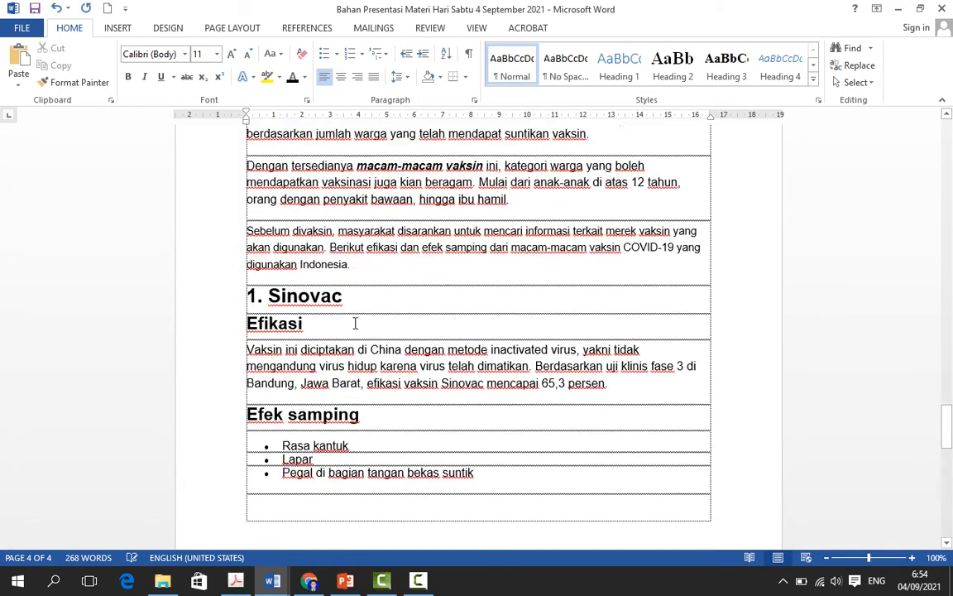
pyautogui.scroll(1, 355, 322)
pyautogui.click(329, 436)
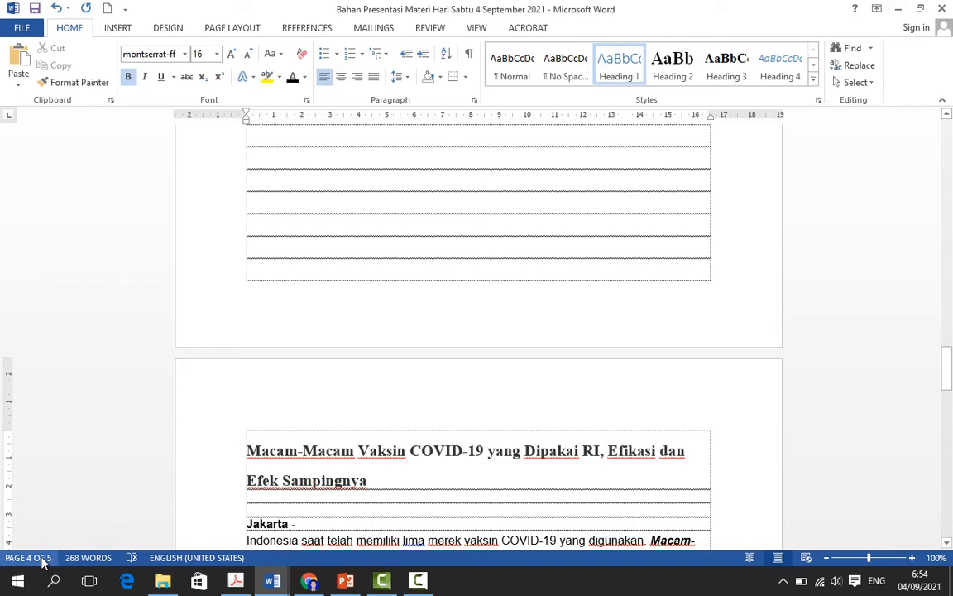
pyautogui.scroll(-12, 798, 362)
pyautogui.moveTo(950, 420); pyautogui.dragTo(945, 131)
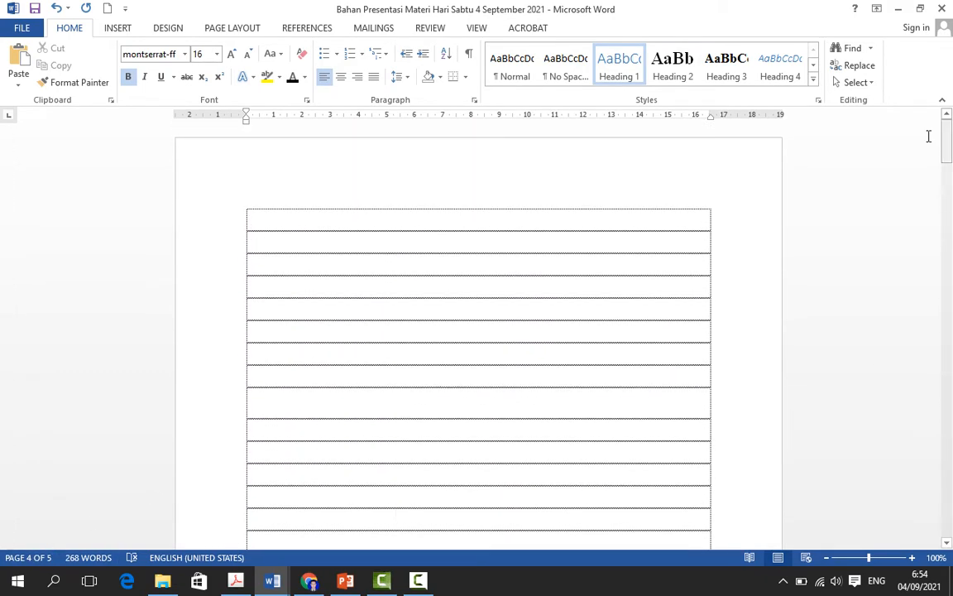
pyautogui.click(377, 231)
pyautogui.scroll(-15, 500, 343)
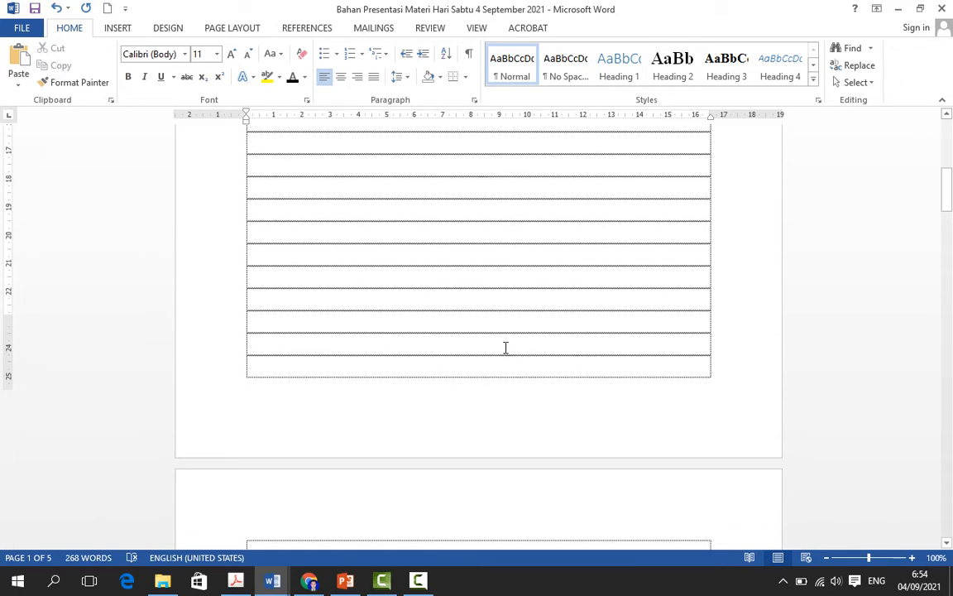
pyautogui.scroll(-20, 513, 334)
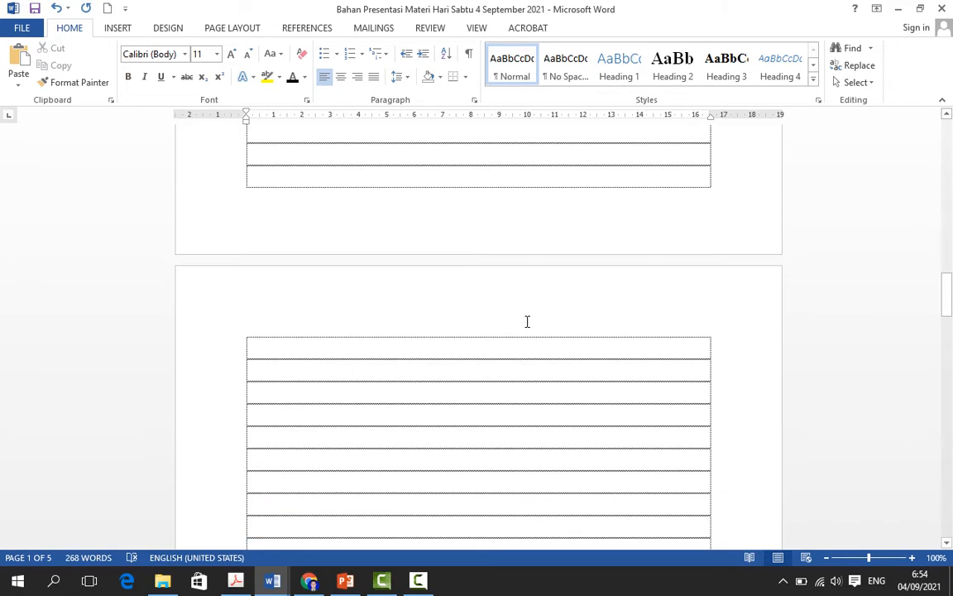
pyautogui.scroll(-15, 528, 296)
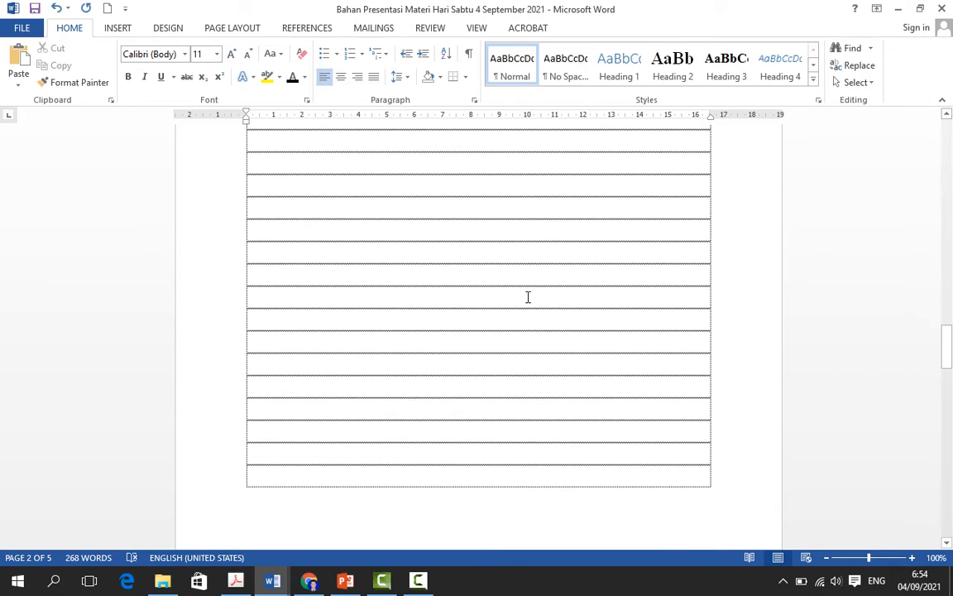
pyautogui.scroll(-5, 522, 285)
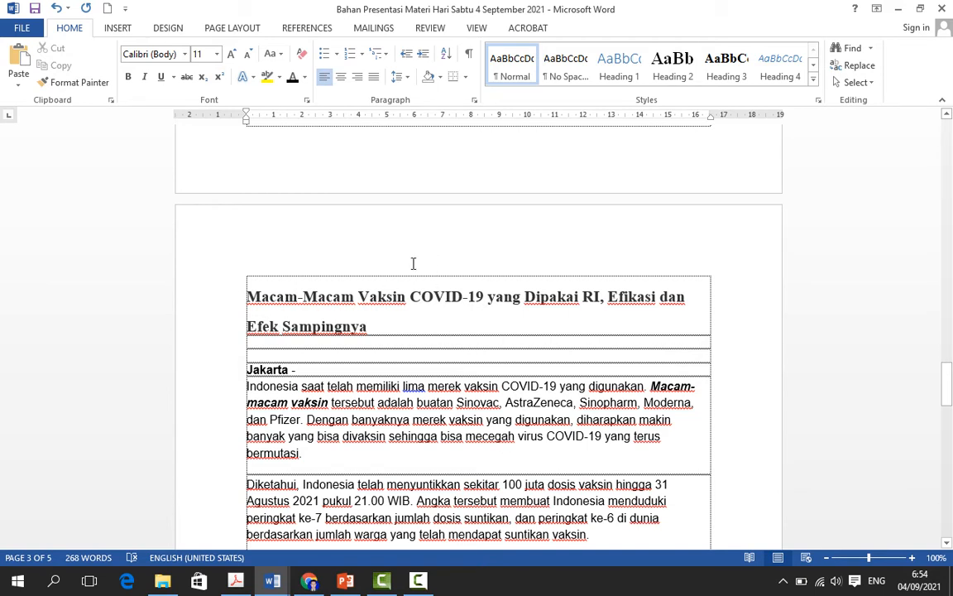
pyautogui.scroll(-1, 379, 300)
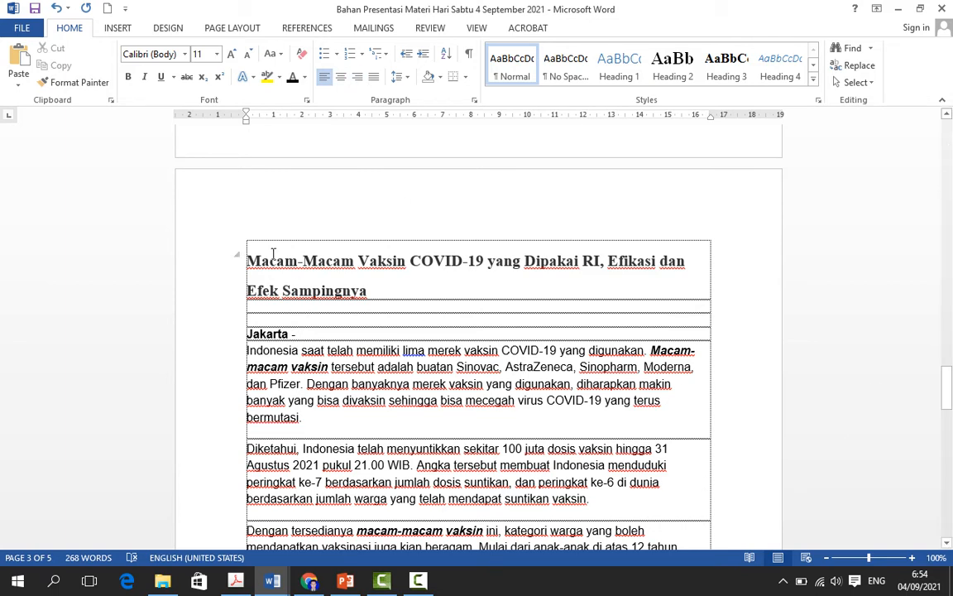
# Step: View the blank Document3, and return to the Bahan Presentasi document
pyautogui.moveTo(272, 580)
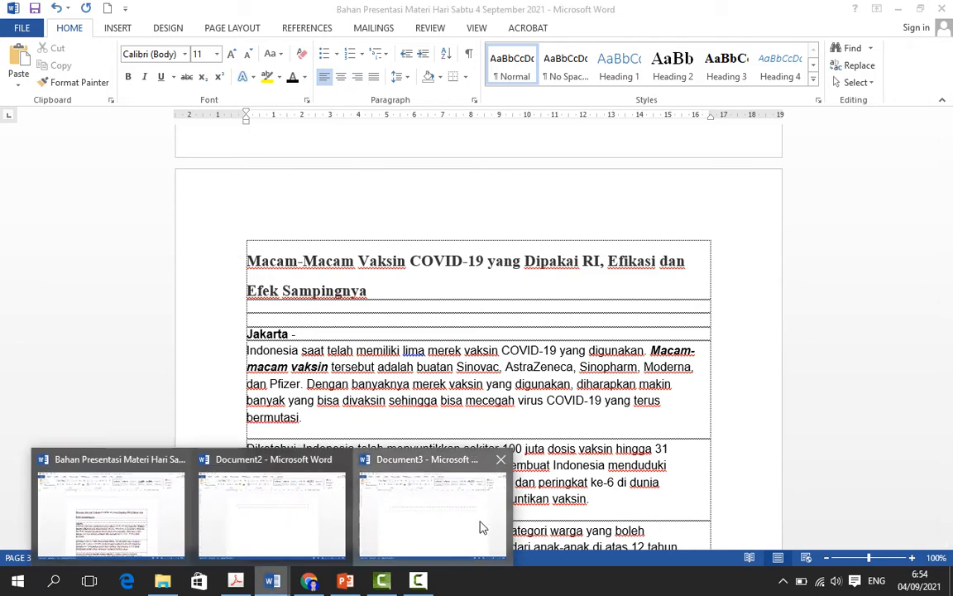
pyautogui.click(483, 528)
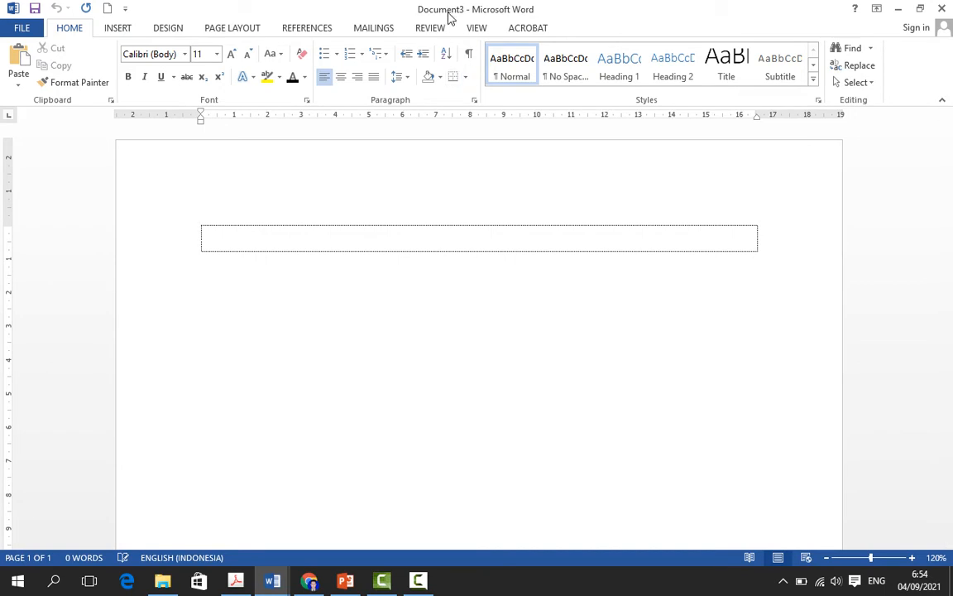
pyautogui.moveTo(273, 580)
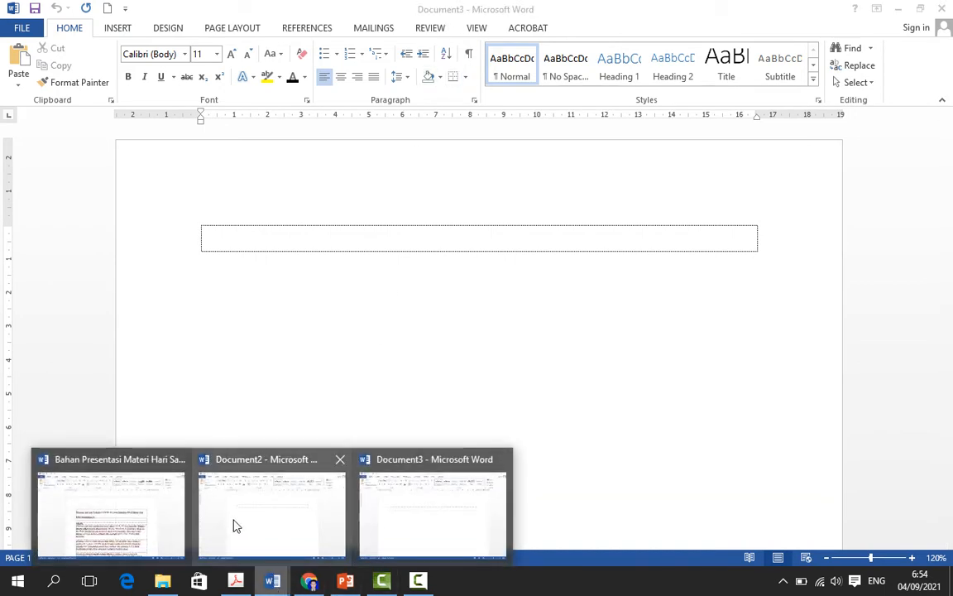
pyautogui.click(141, 515)
# Step: Cut the article from its page 4 title through the empty table rows at the end of the document
pyautogui.moveTo(254, 261); pyautogui.dragTo(526, 424)
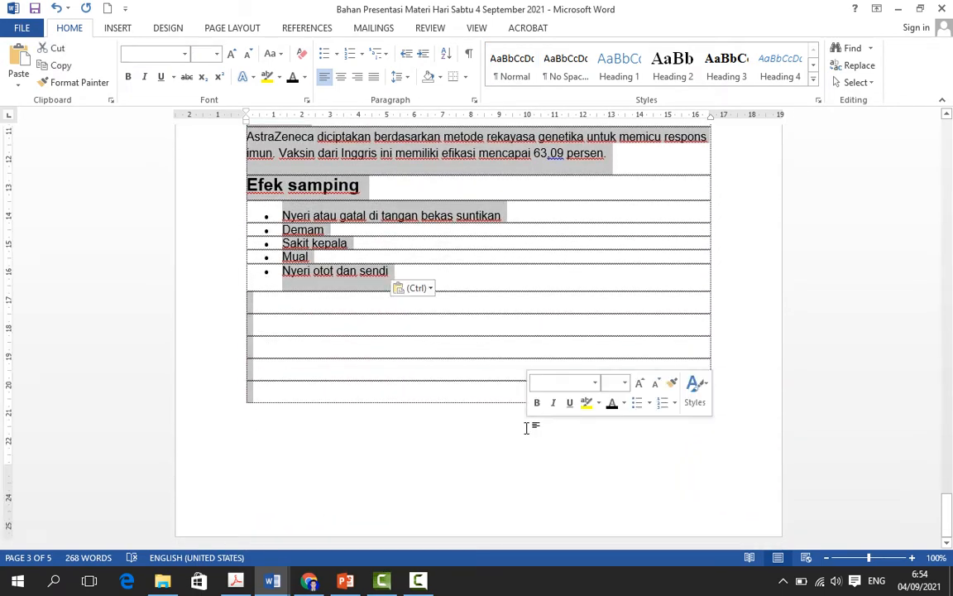
pyautogui.rightClick(377, 157)
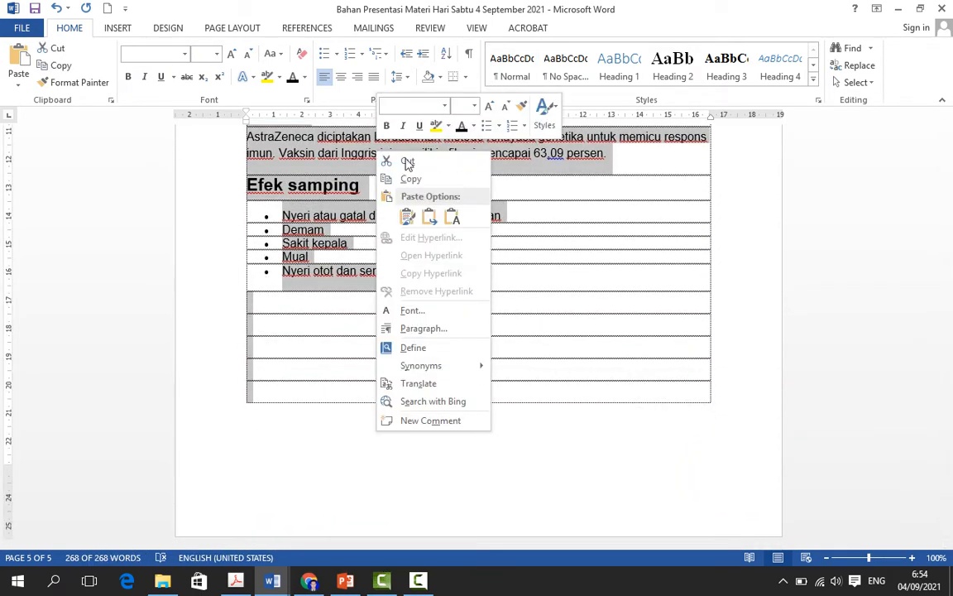
pyautogui.click(417, 161)
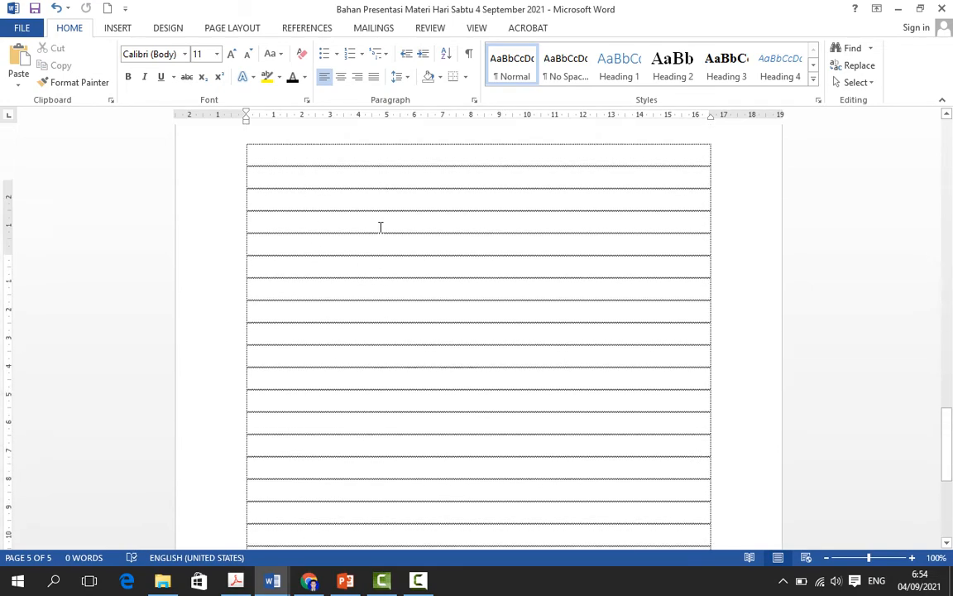
pyautogui.moveTo(950, 444); pyautogui.dragTo(951, 468)
# Step: Switch to Document3 and paste the cut vaccine article into its single table row
pyautogui.moveTo(272, 585)
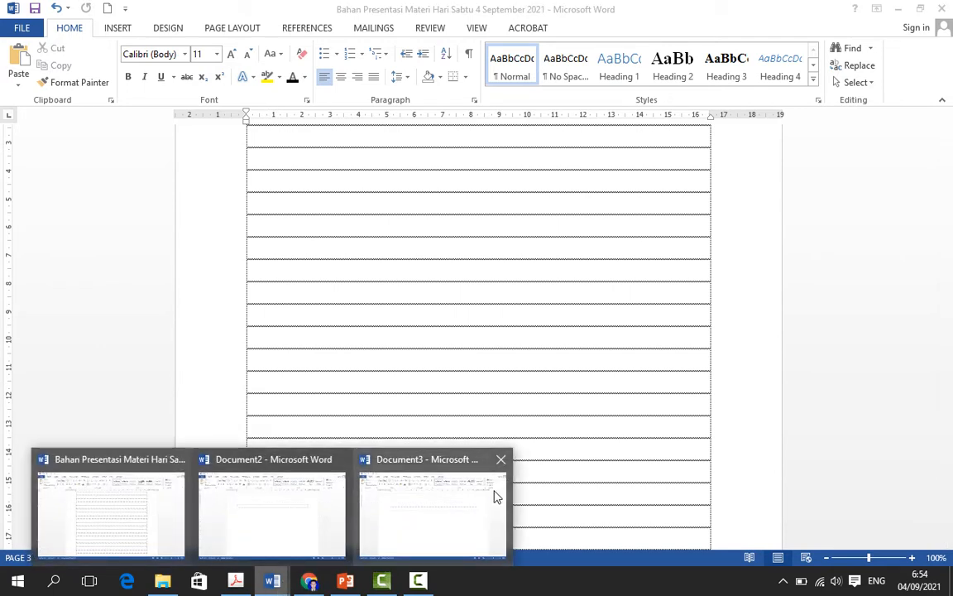
pyautogui.click(429, 492)
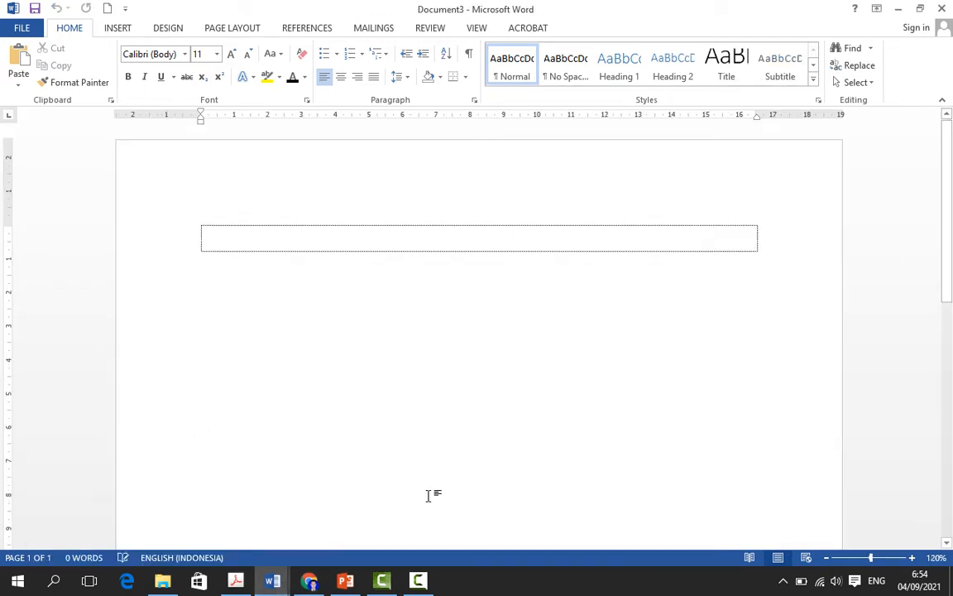
pyautogui.rightClick(276, 244)
pyautogui.click(305, 312)
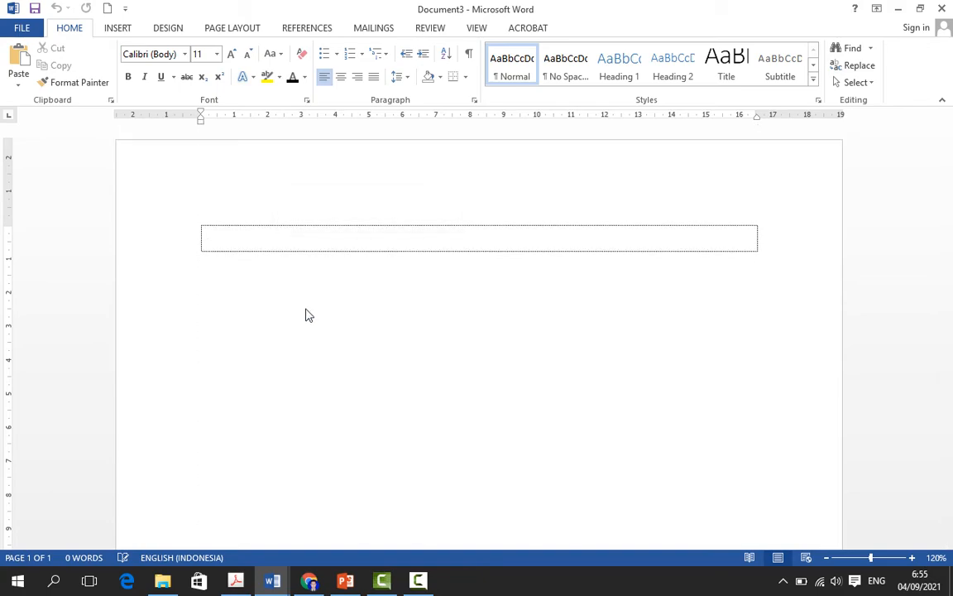
pyautogui.moveTo(947, 438); pyautogui.dragTo(949, 132)
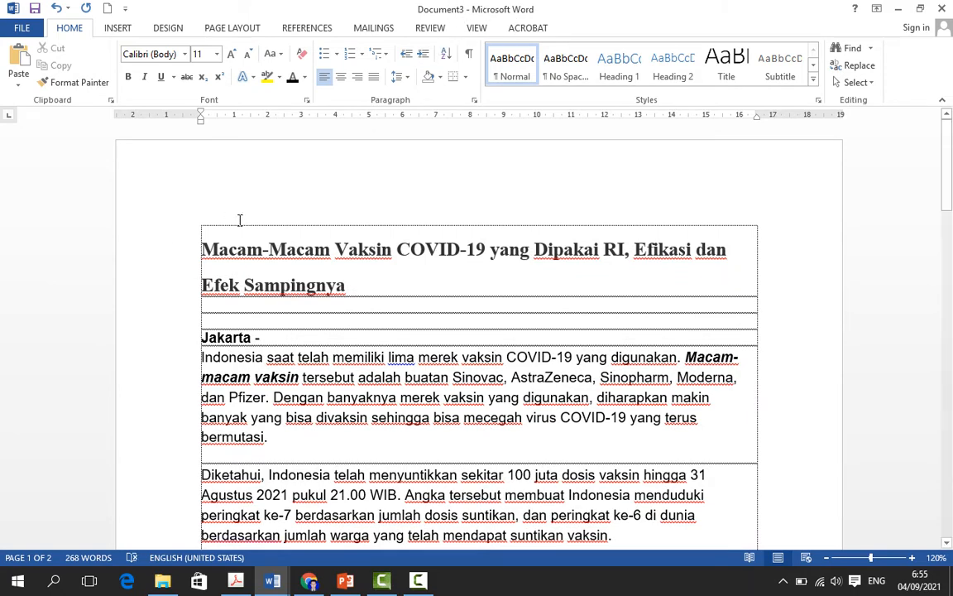
pyautogui.scroll(-3, 295, 266)
pyautogui.scroll(3, 268, 215)
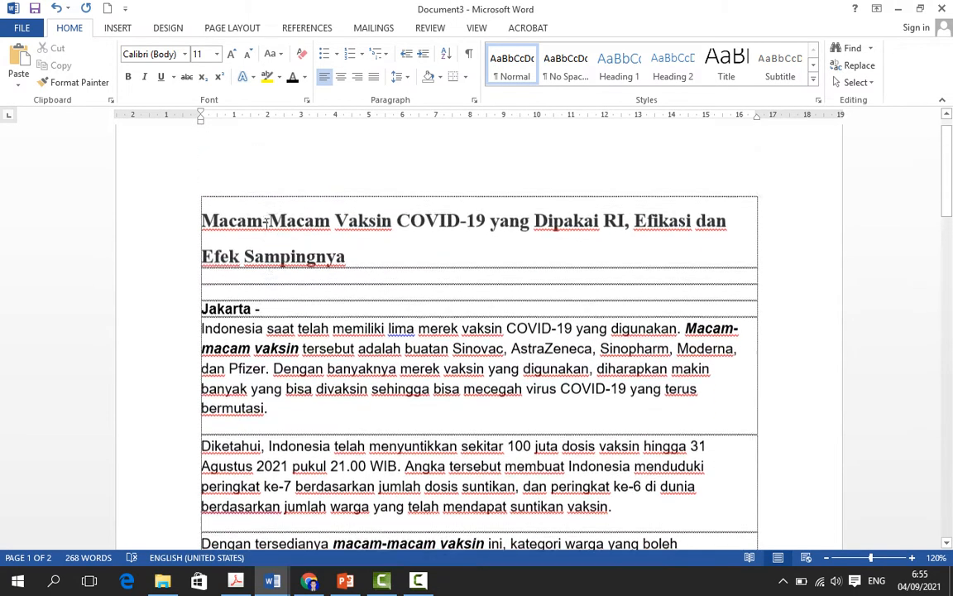
# Step: Cut the whole article in Document3, from its title through the last empty table row
pyautogui.moveTo(202, 250); pyautogui.dragTo(398, 315)
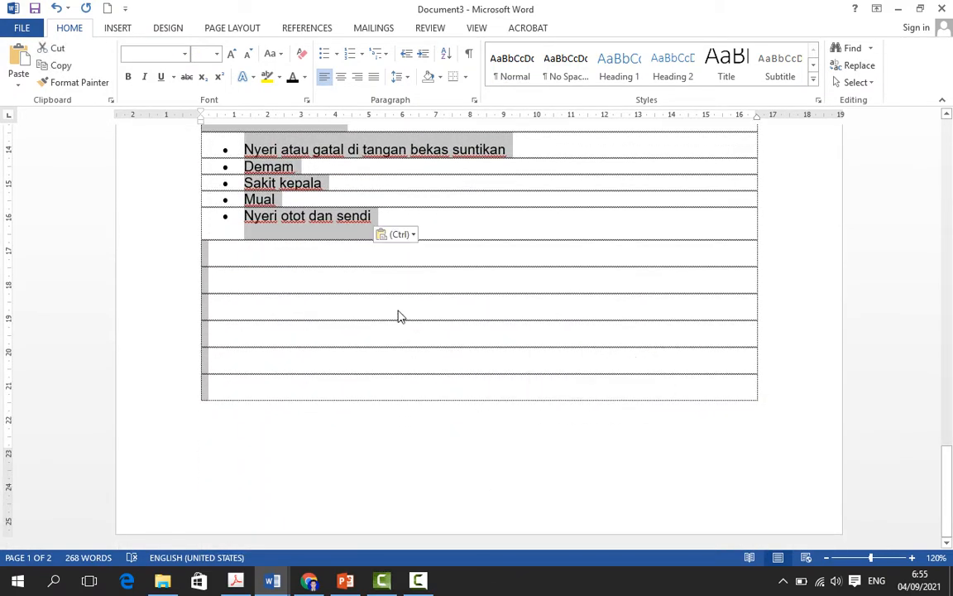
pyautogui.rightClick(257, 187)
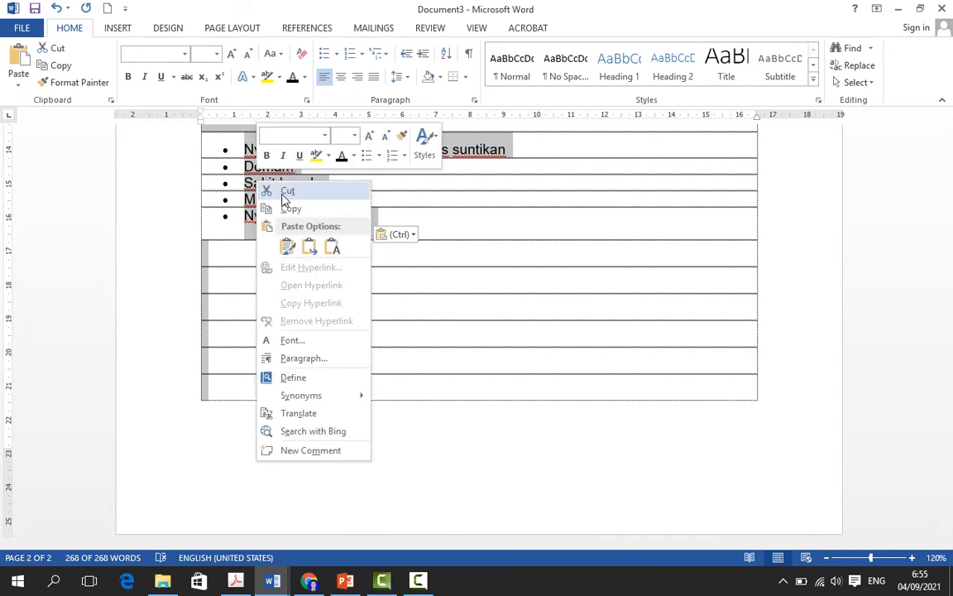
pyautogui.click(283, 196)
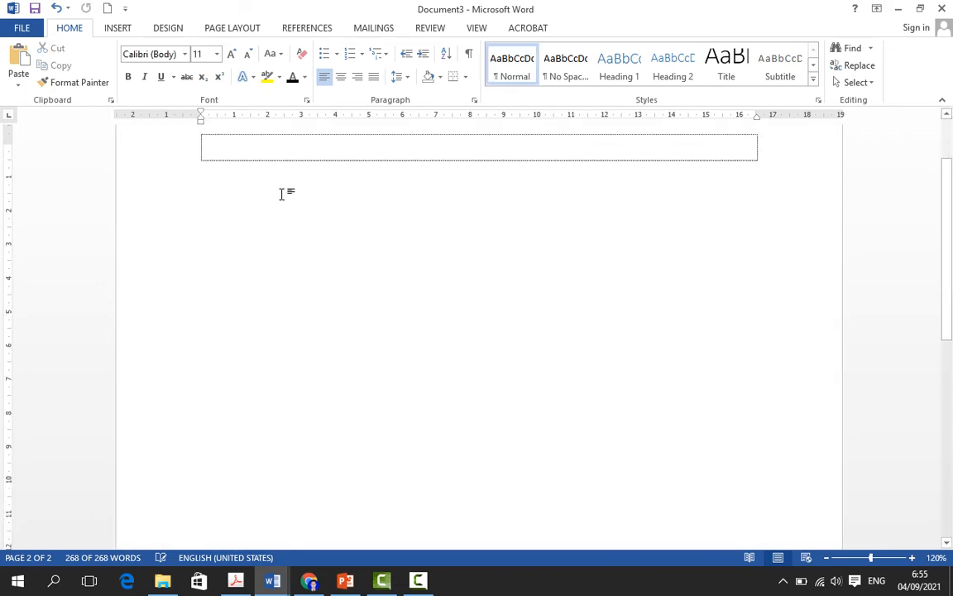
# Step: Return to the Bahan Presentasi document and paste the article with source formatting into the first table row on page 1
pyautogui.click(286, 584)
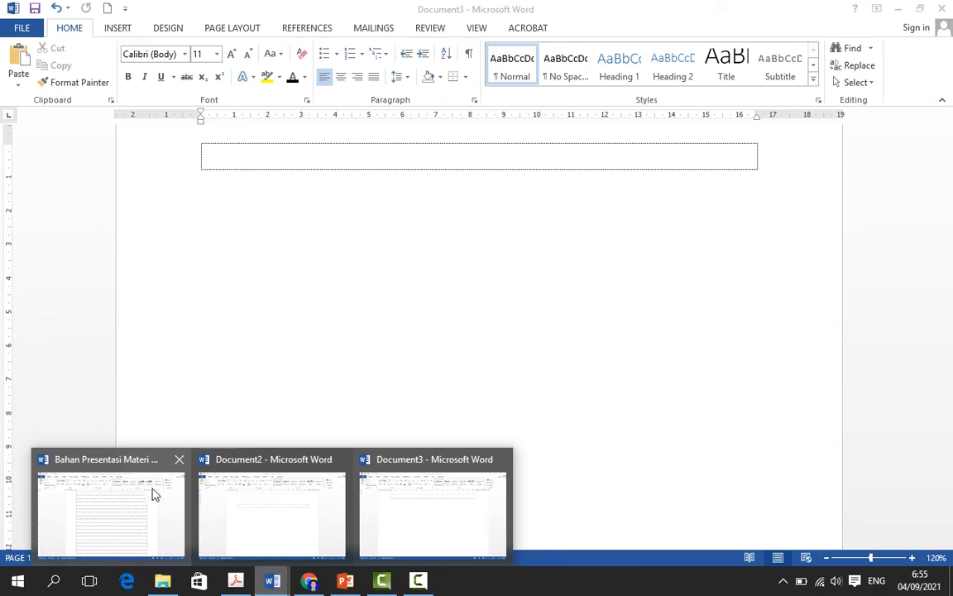
pyautogui.click(142, 493)
pyautogui.scroll(8, 445, 221)
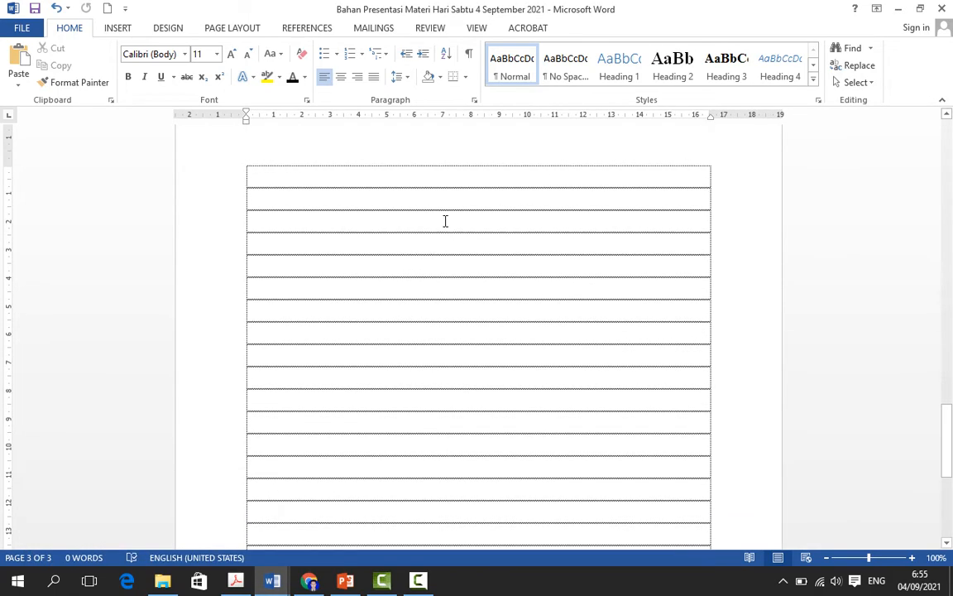
pyautogui.moveTo(952, 253); pyautogui.dragTo(952, 132)
pyautogui.click(359, 217)
pyautogui.rightClick(351, 223)
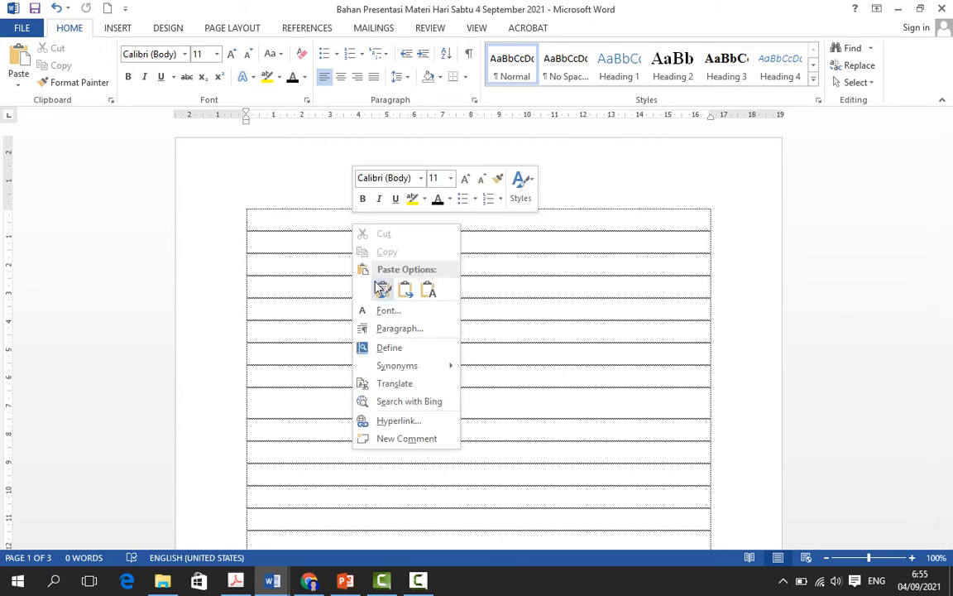
pyautogui.click(383, 291)
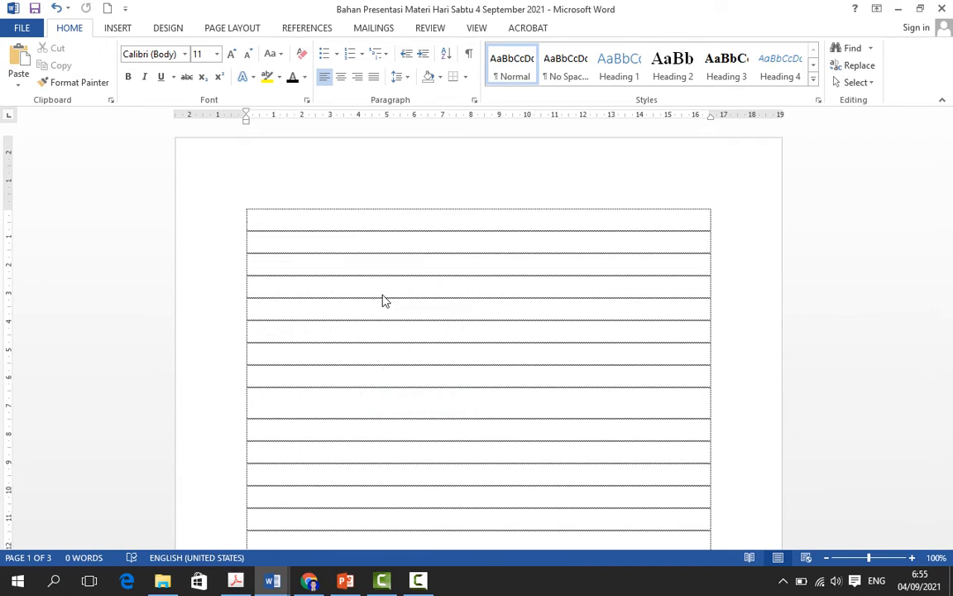
pyautogui.scroll(6, 557, 351)
pyautogui.scroll(1, 559, 327)
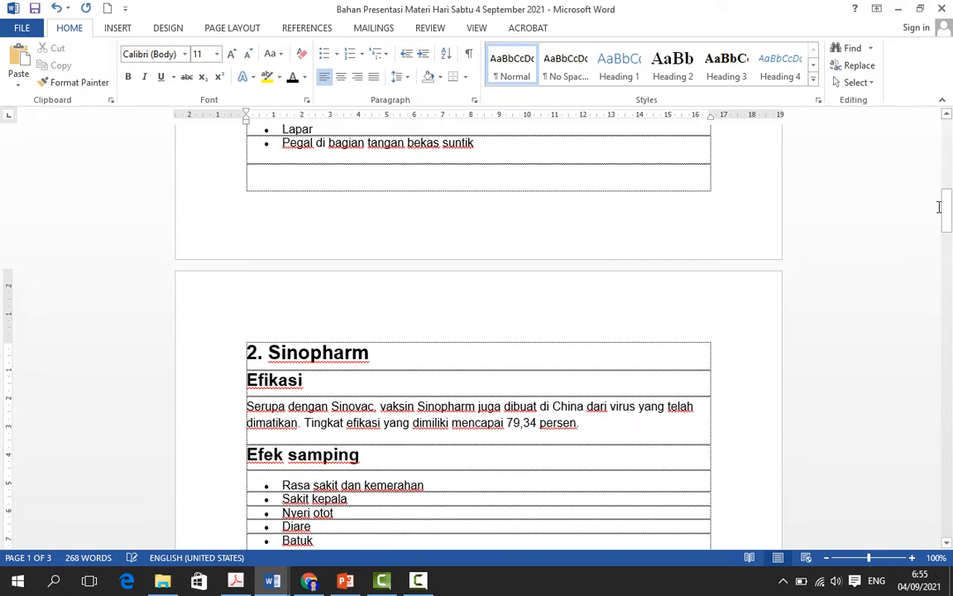
pyautogui.moveTo(947, 213); pyautogui.dragTo(926, 123)
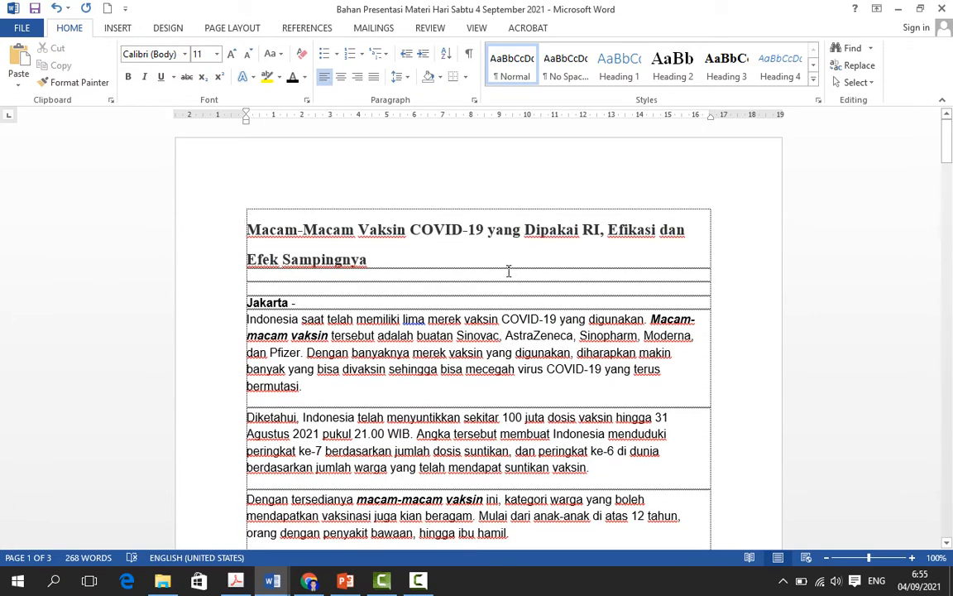
pyautogui.click(507, 251)
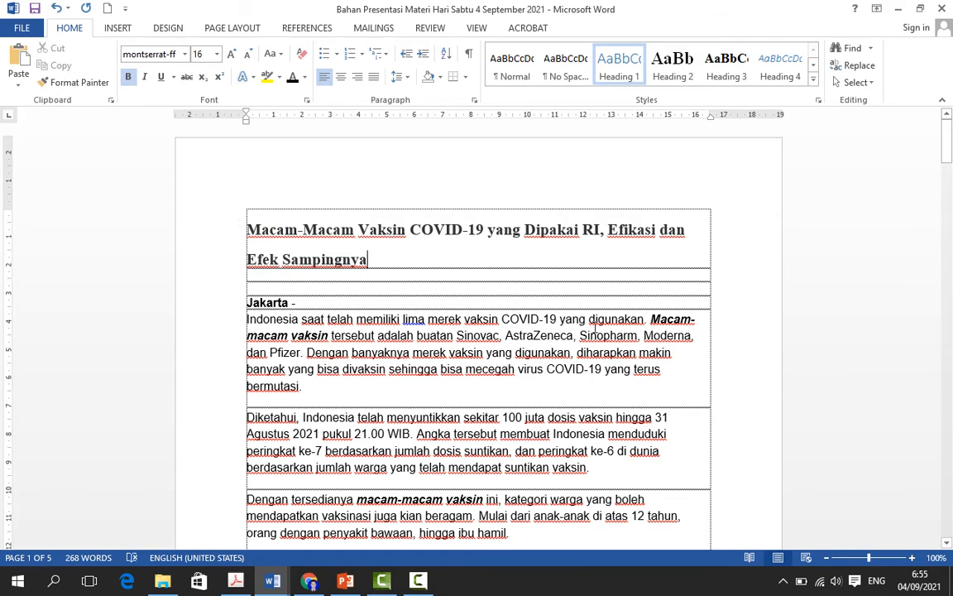
pyautogui.scroll(-2, 480, 288)
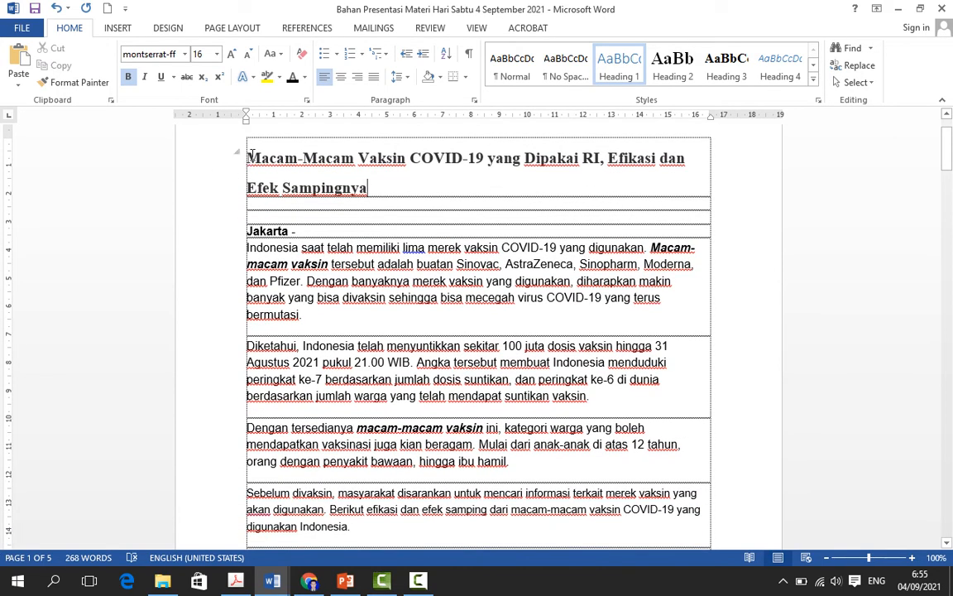
# Step: Copy the vaccine article from its page 1 title through the last AstraZeneca side-effect bullet, "Nyeri otot dan sendi"
pyautogui.moveTo(250, 154); pyautogui.dragTo(474, 239)
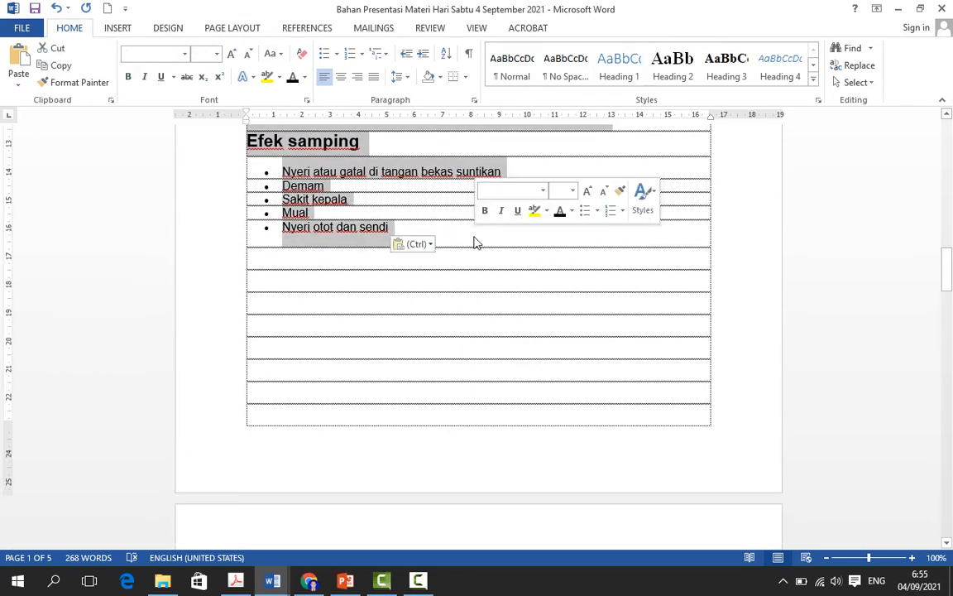
pyautogui.click(66, 73)
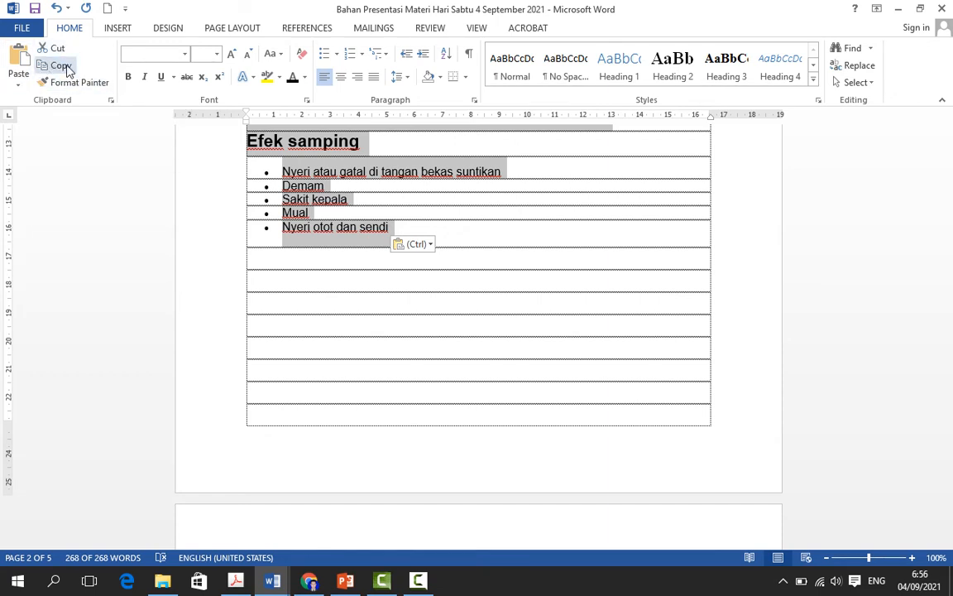
pyautogui.click(64, 72)
pyautogui.click(414, 213)
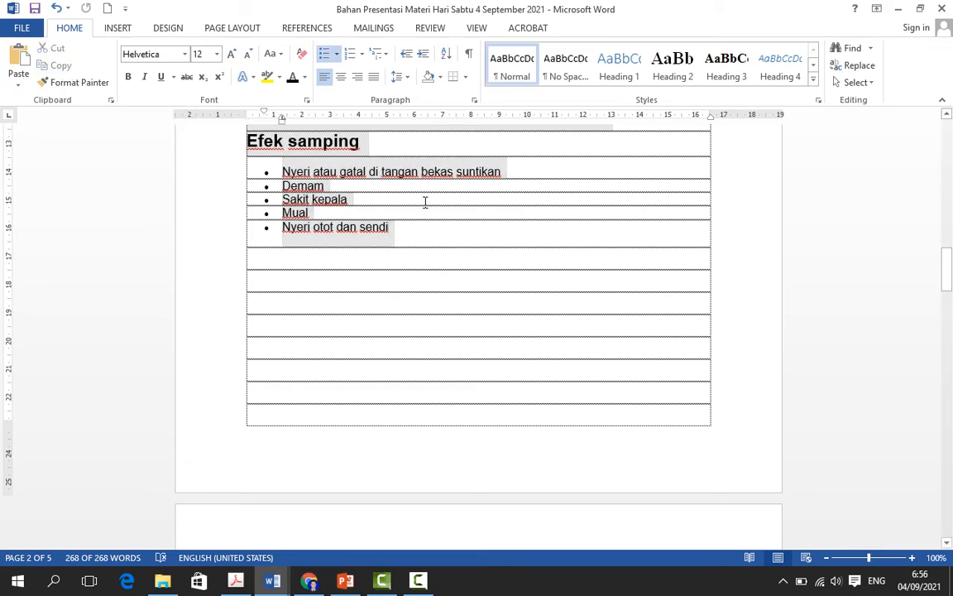
# Step: Paste the copied article into the first empty table row on page 3
pyautogui.scroll(-5, 425, 208)
pyautogui.scroll(-2, 414, 212)
pyautogui.scroll(1, 302, 227)
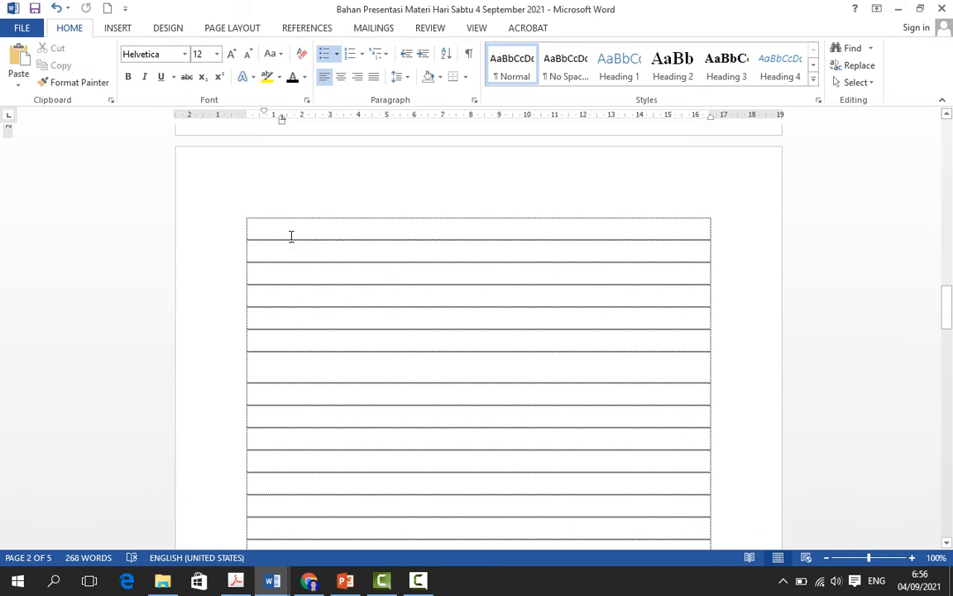
pyautogui.click(291, 226)
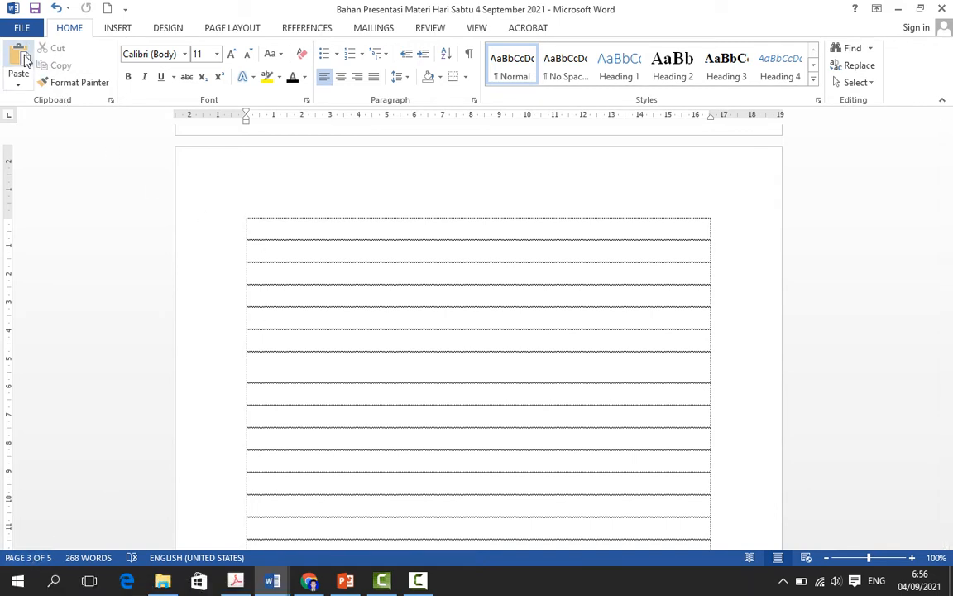
pyautogui.click(19, 59)
# Step: Compare the original article on the first pages with its pasted copy, from the title to the AstraZeneca section
pyautogui.scroll(18, 399, 272)
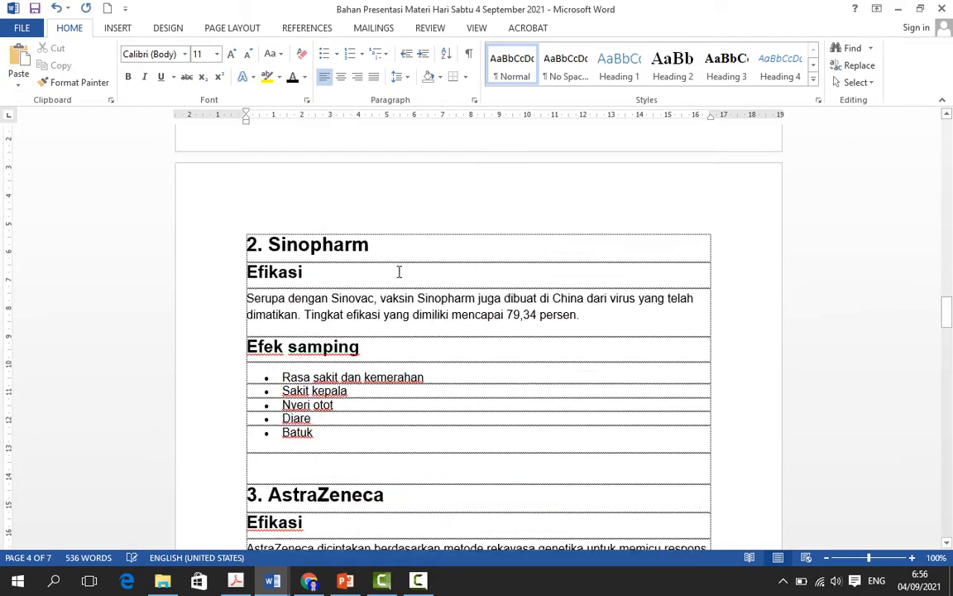
pyautogui.scroll(5, 388, 261)
pyautogui.scroll(-20, 385, 258)
pyautogui.scroll(15, 362, 253)
pyautogui.scroll(8, 333, 253)
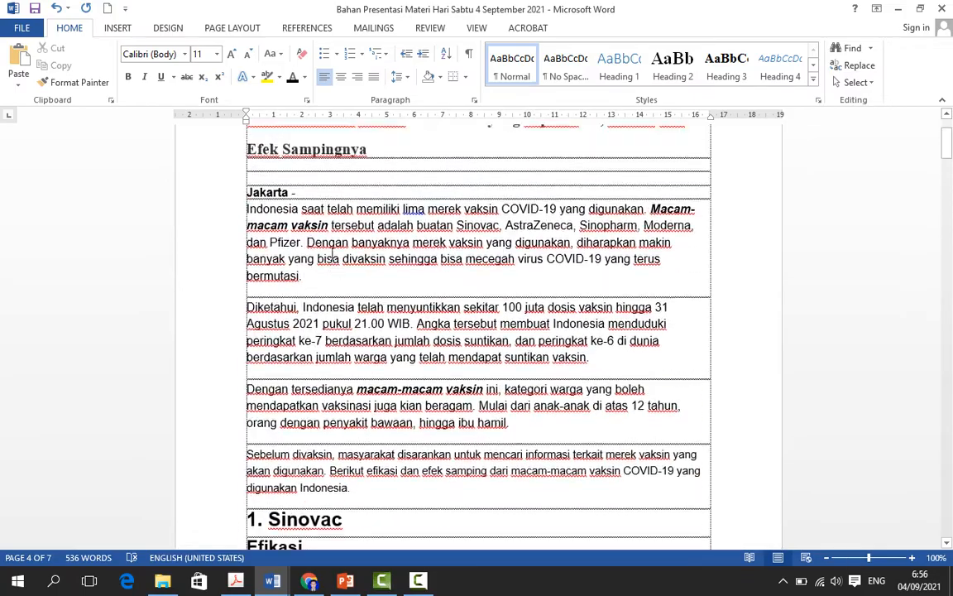
pyautogui.scroll(-11, 332, 254)
pyautogui.scroll(-5, 331, 254)
pyautogui.scroll(18, 330, 253)
pyautogui.scroll(-12, 331, 254)
pyautogui.scroll(-15, 331, 255)
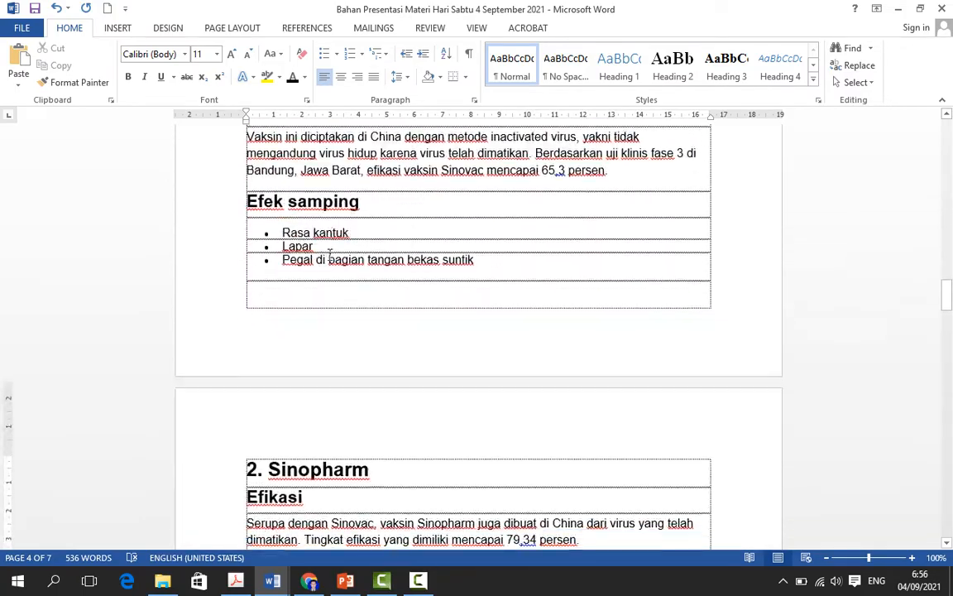
pyautogui.scroll(-4, 341, 261)
pyautogui.scroll(2, 348, 259)
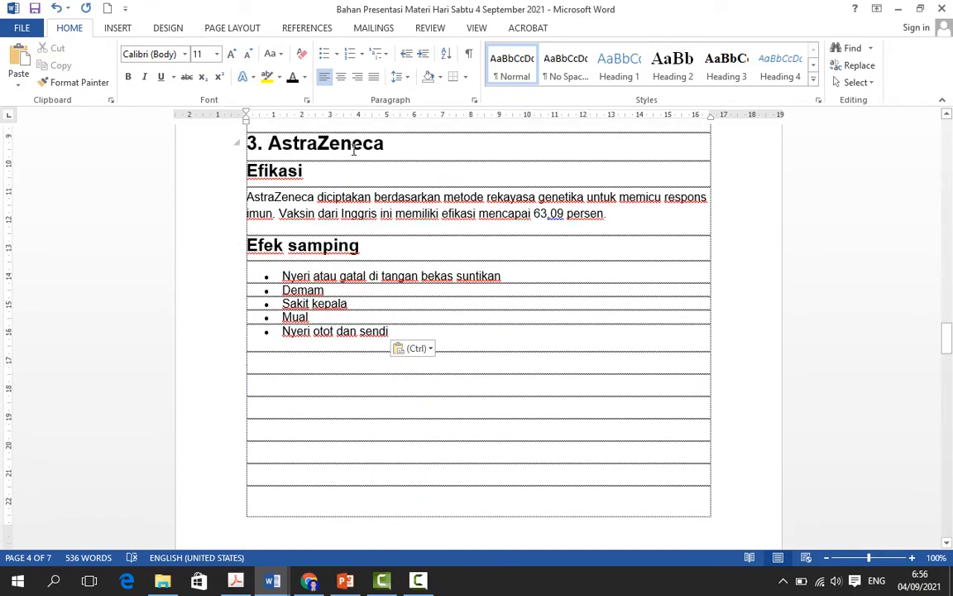
# Step: Select the "Efek samping" heading and bullets under AstraZeneca on page 4, consult the laptop keyboard slide in PowerPoint, and return to the Word document
pyautogui.scroll(-1, 302, 224)
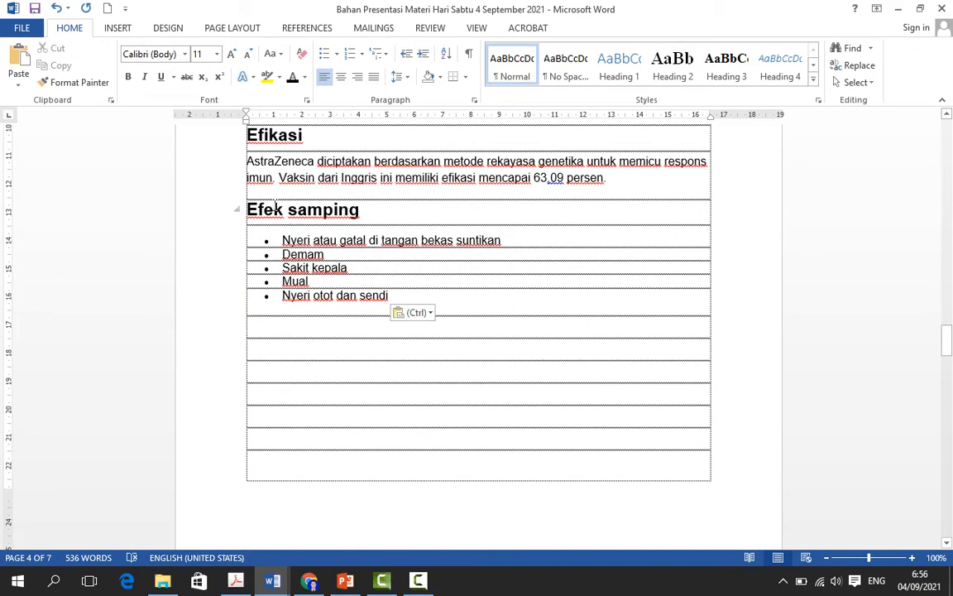
pyautogui.moveTo(247, 210); pyautogui.dragTo(443, 306)
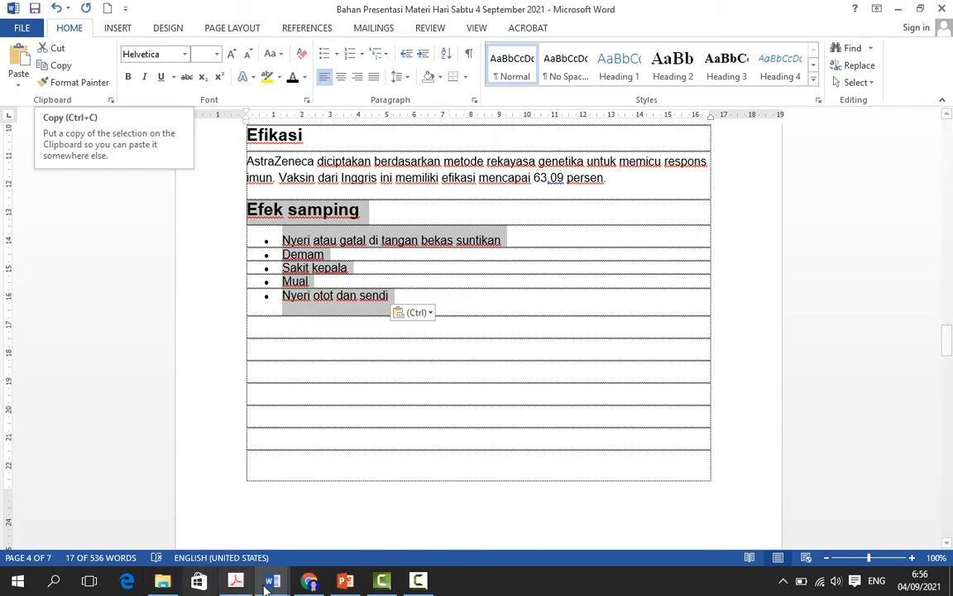
pyautogui.hotkey('alt', 'Tab')
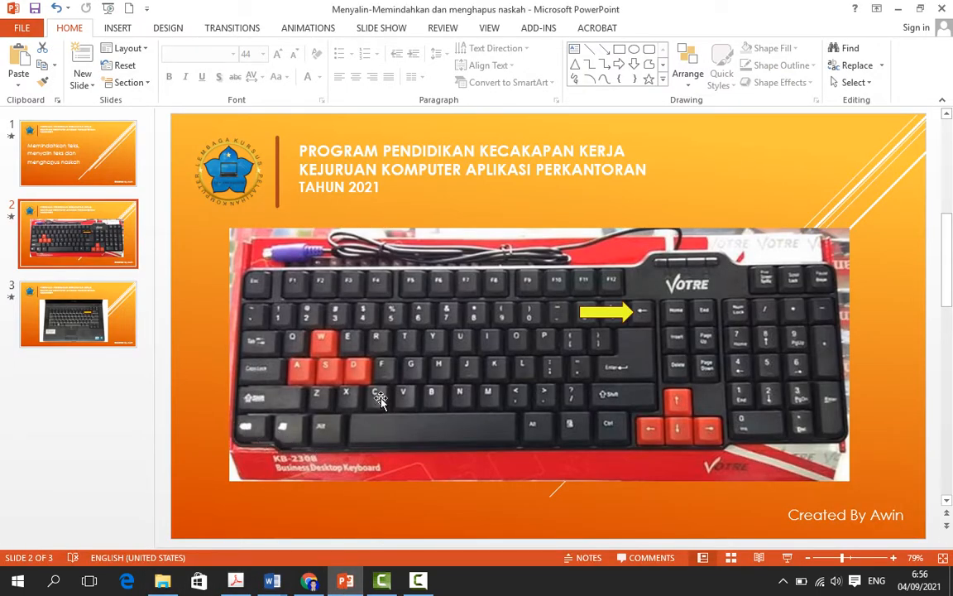
pyautogui.click(74, 327)
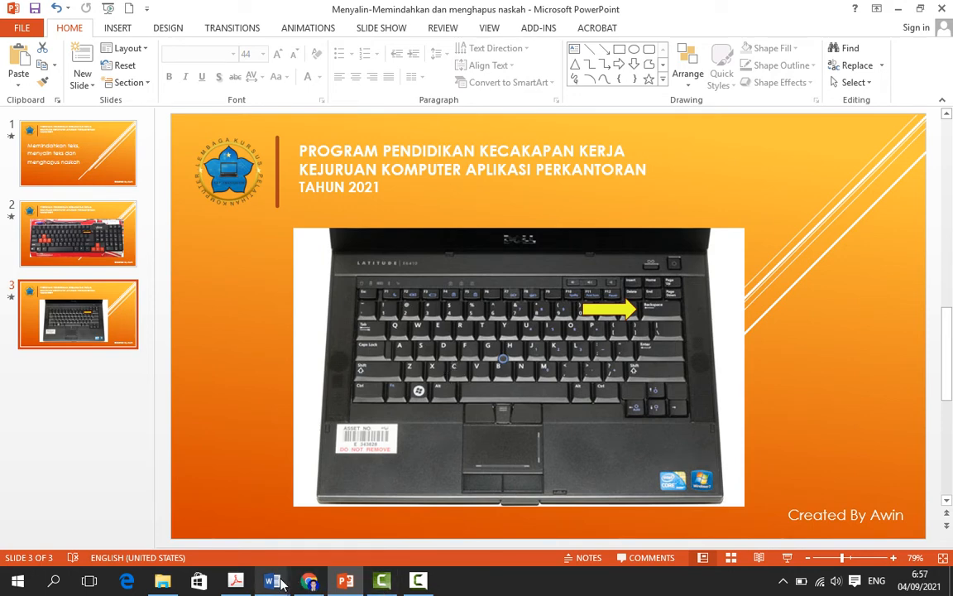
pyautogui.moveTo(277, 583)
pyautogui.click(131, 468)
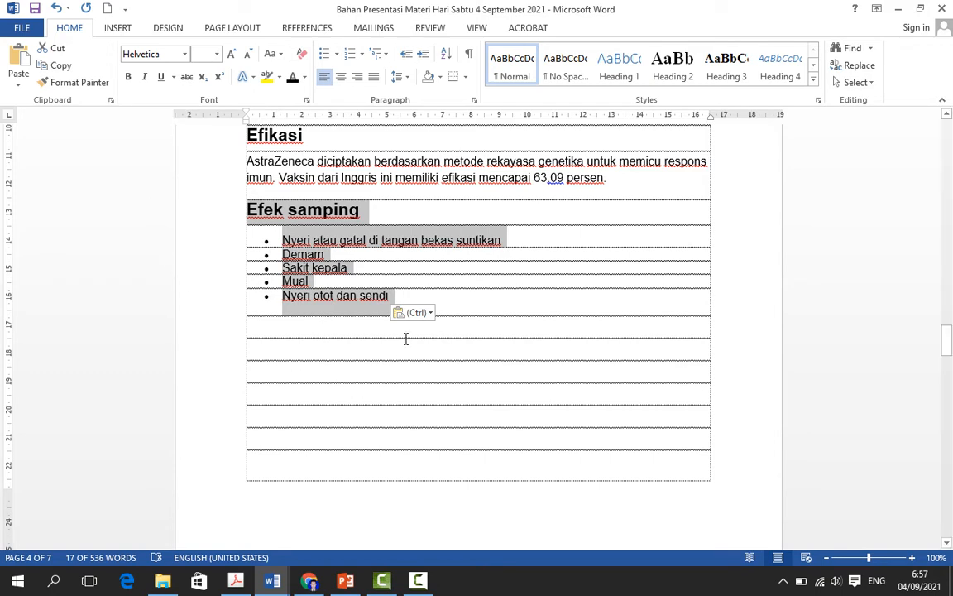
# Step: Copy the selected "Efek samping" section and paste it into the second empty table row below its bullet list
pyautogui.hotkey('ctrl', 'c')
pyautogui.click(288, 351)
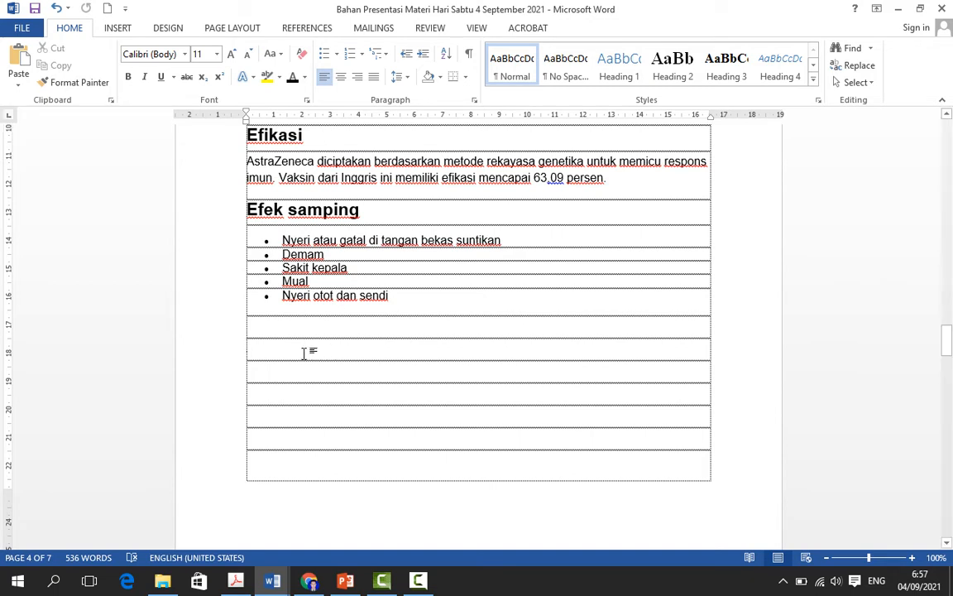
pyautogui.hotkey('ctrl', 'v')
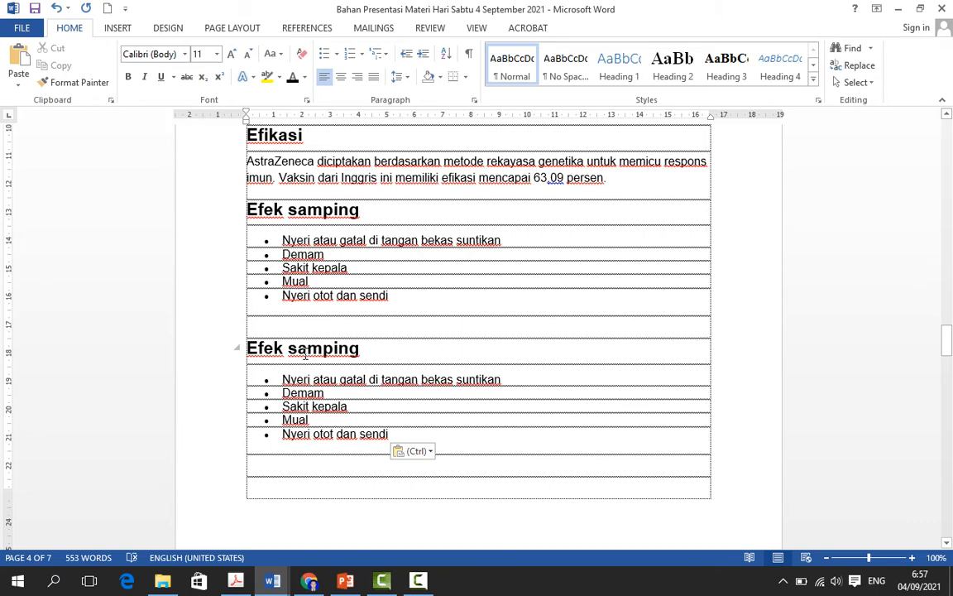
# Step: Copy the lower "Efek samping" section on page 4 and paste it with source formatting into the first table row on page 5
pyautogui.scroll(-4, 571, 496)
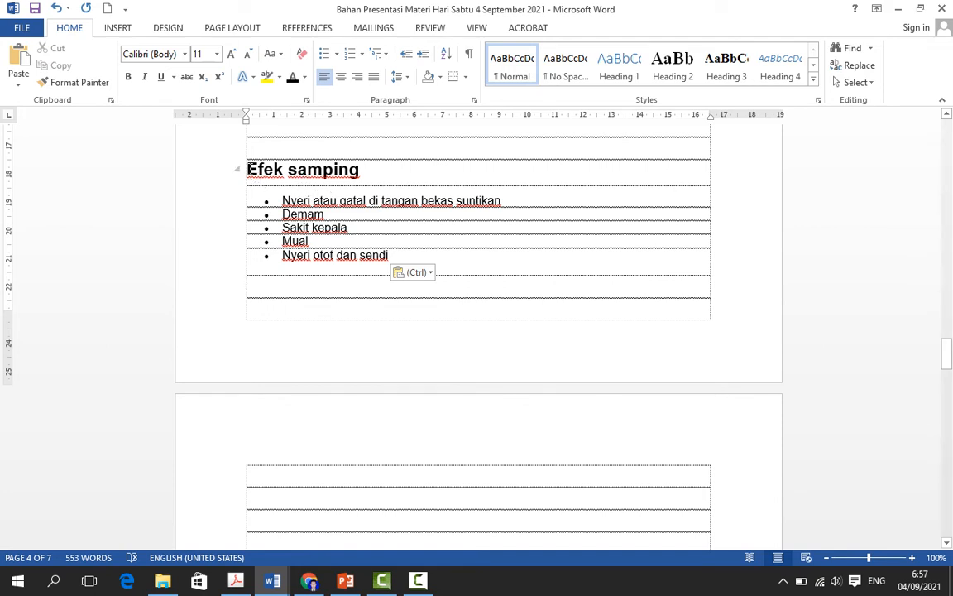
pyautogui.moveTo(248, 169); pyautogui.dragTo(420, 271)
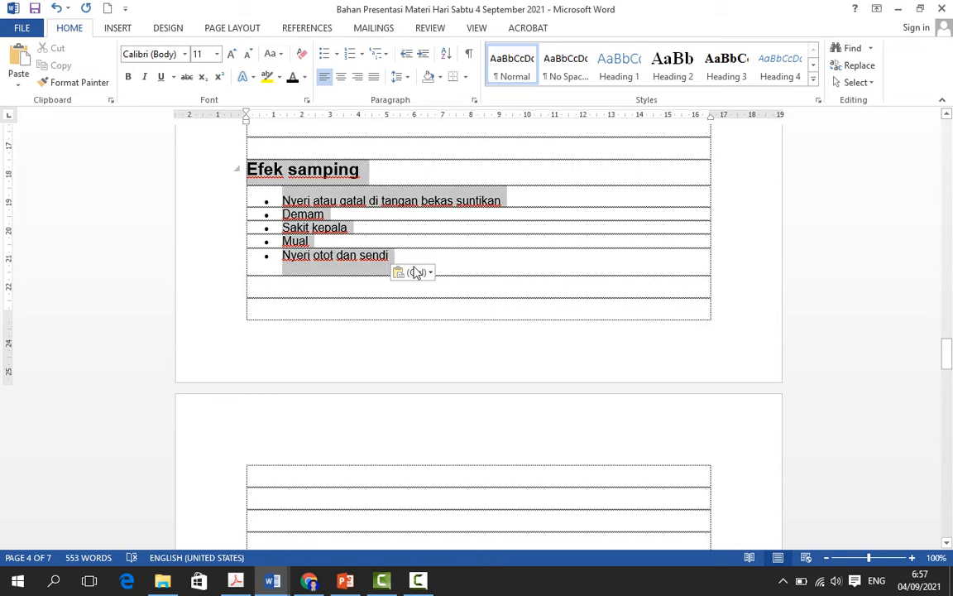
pyautogui.rightClick(306, 211)
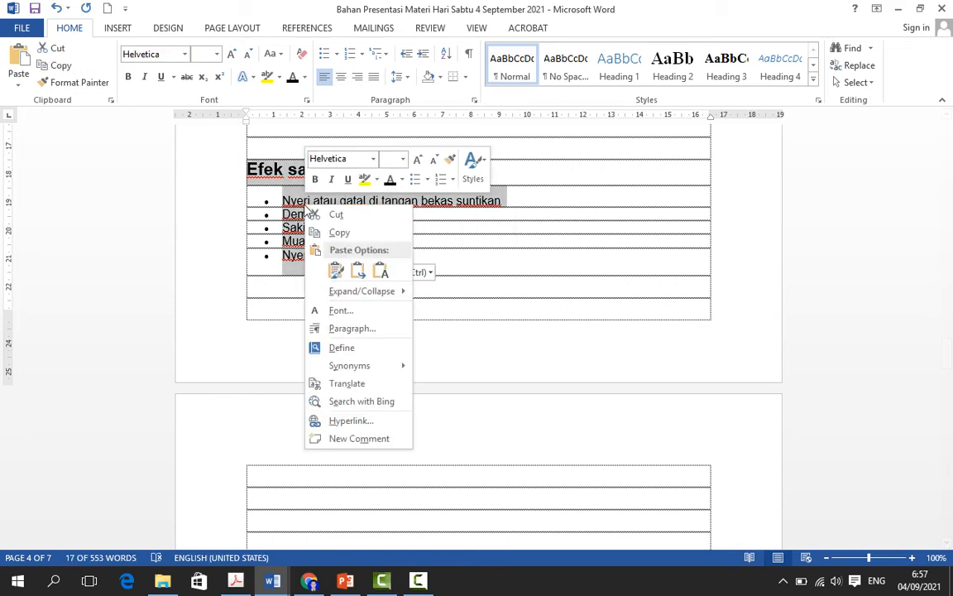
pyautogui.click(346, 239)
pyautogui.scroll(-3, 379, 357)
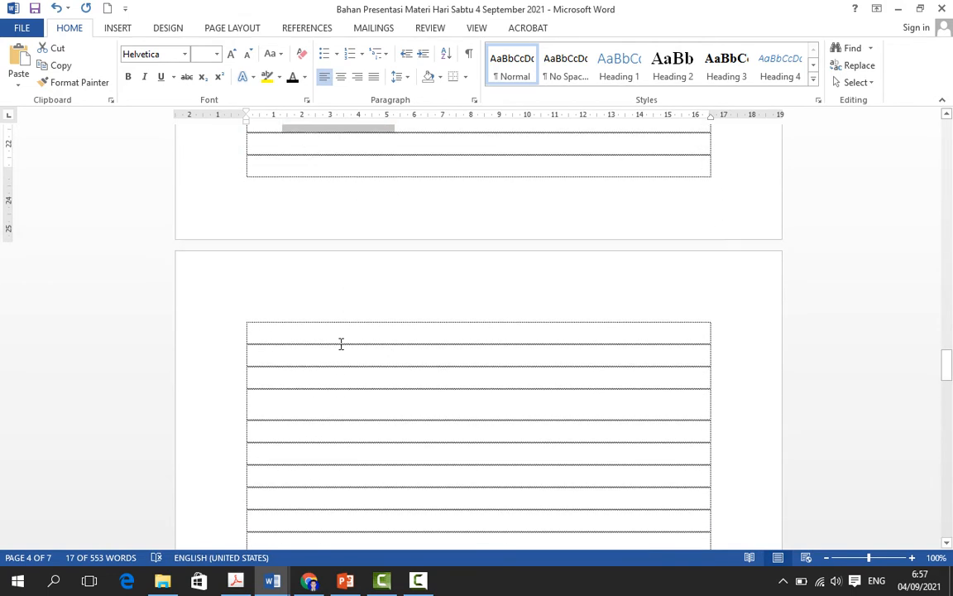
pyautogui.click(311, 332)
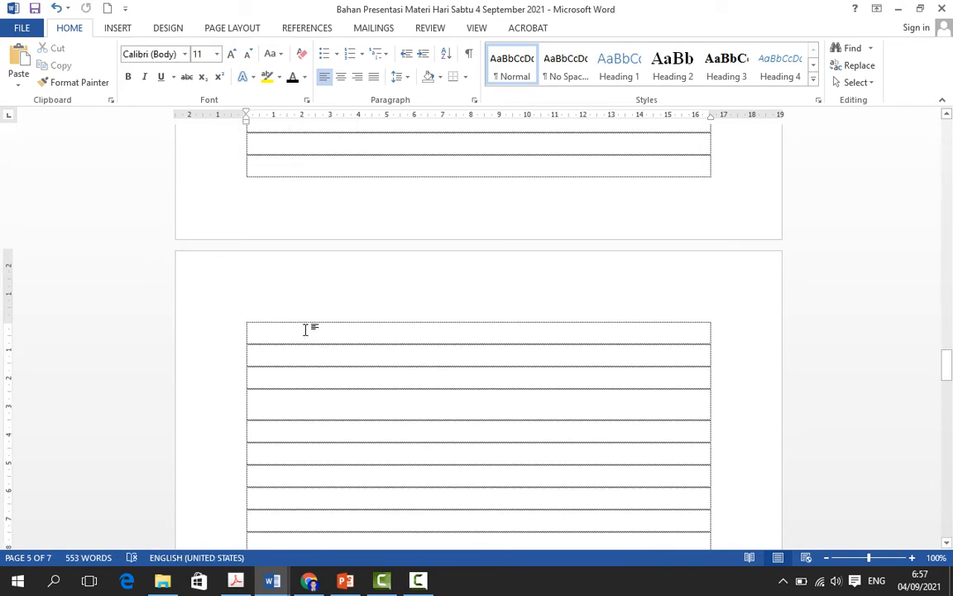
pyautogui.rightClick(307, 331)
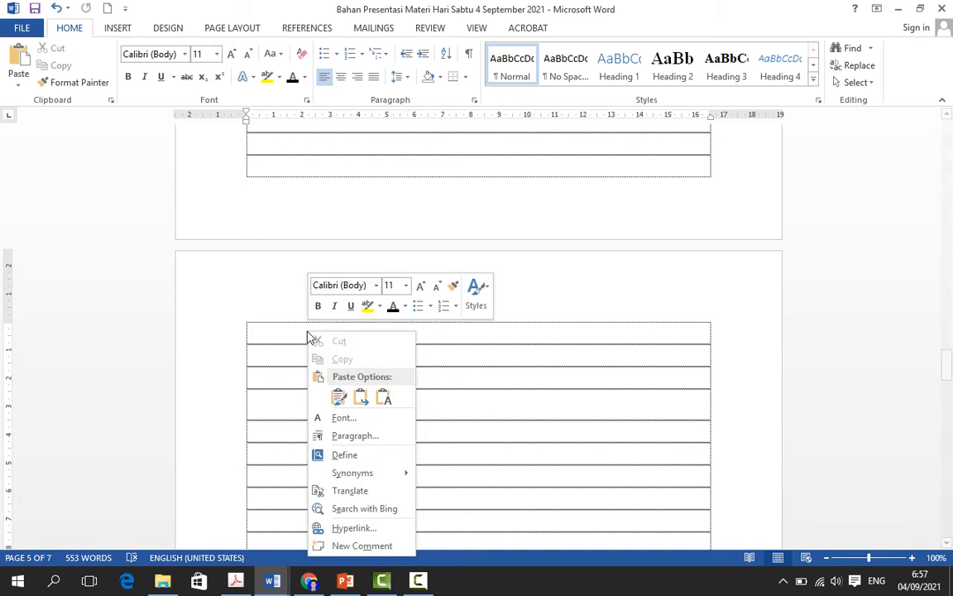
pyautogui.click(340, 399)
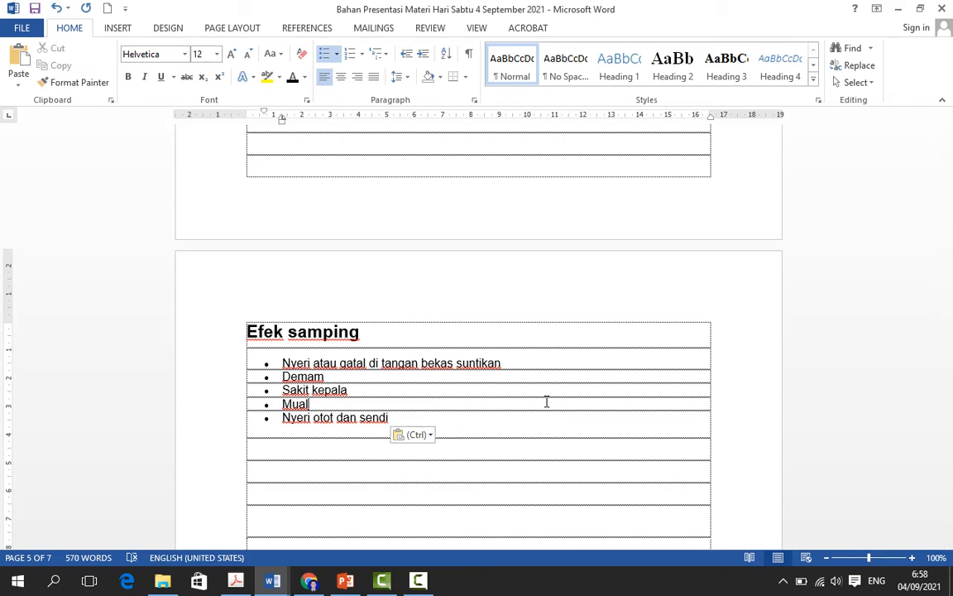
# Step: Switch to the Tribun-Timur article in Chrome and copy its full "Apa Itu PKPM Darurat?" headline
pyautogui.click(309, 581)
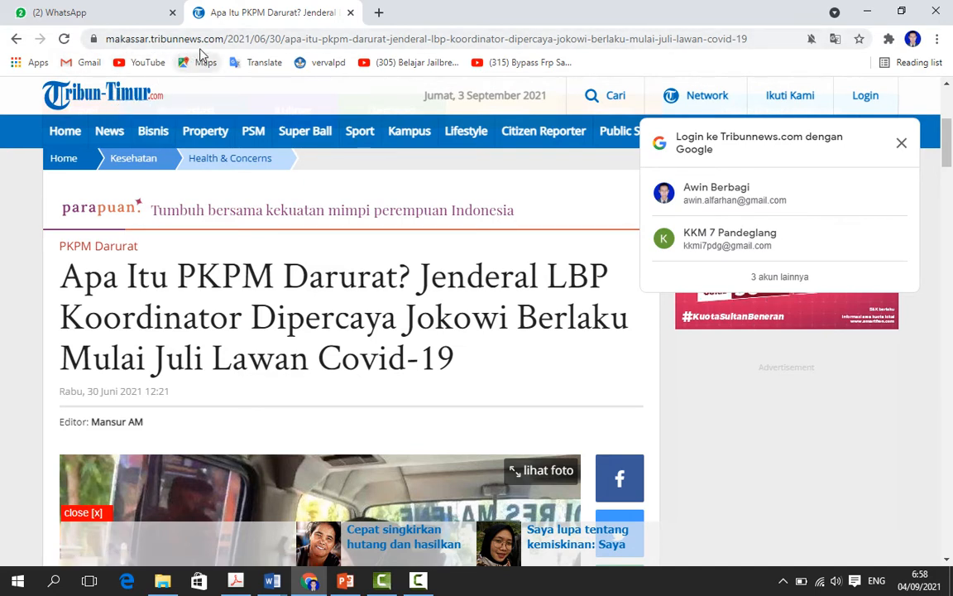
pyautogui.scroll(-1, 287, 330)
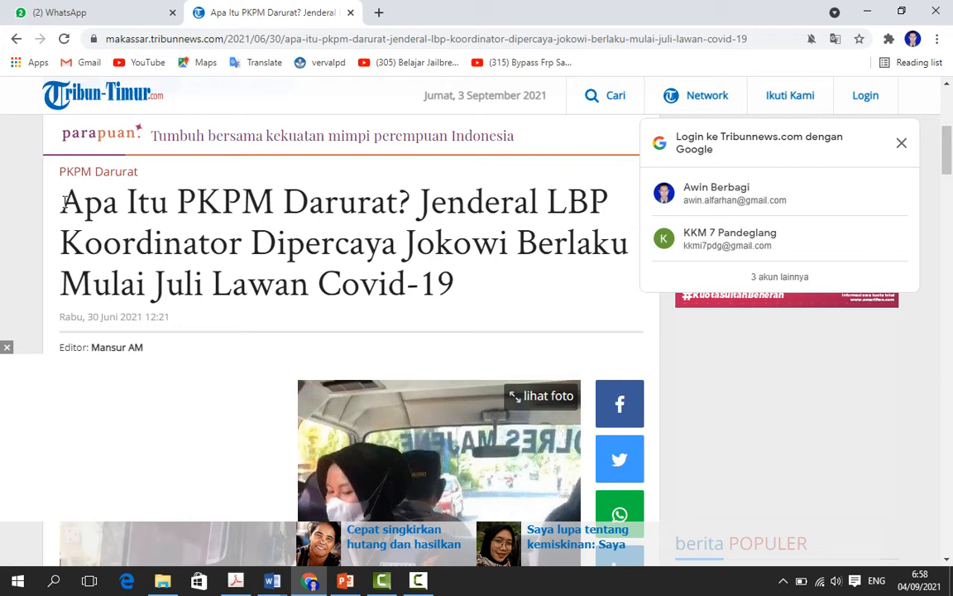
pyautogui.moveTo(62, 182); pyautogui.dragTo(483, 295)
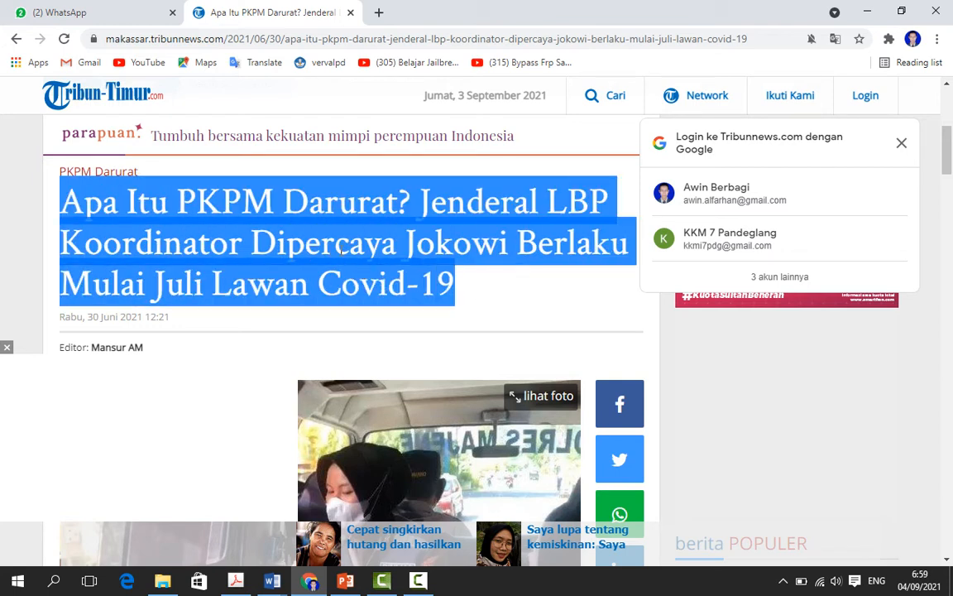
pyautogui.rightClick(370, 248)
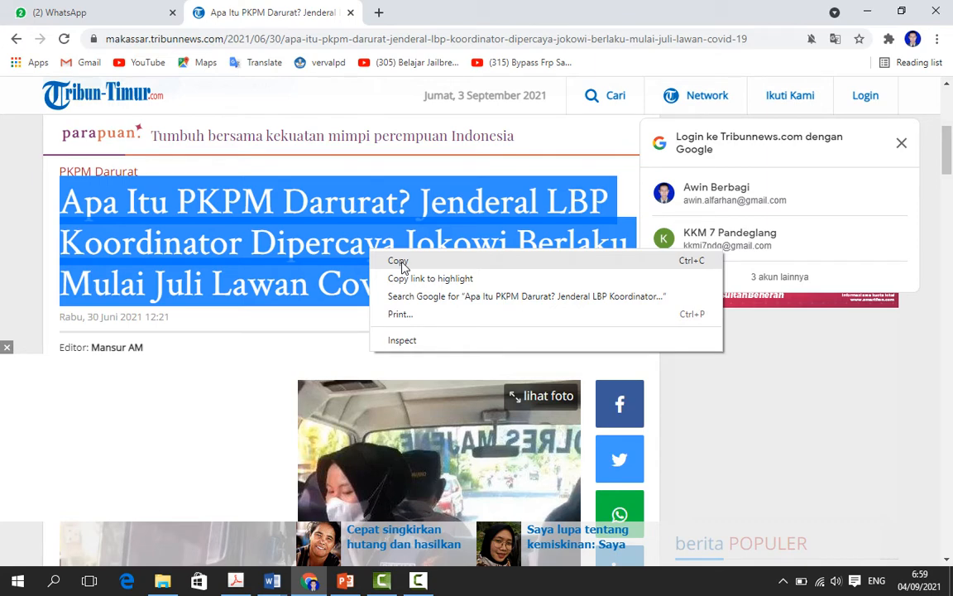
pyautogui.rightClick(325, 244)
pyautogui.click(351, 261)
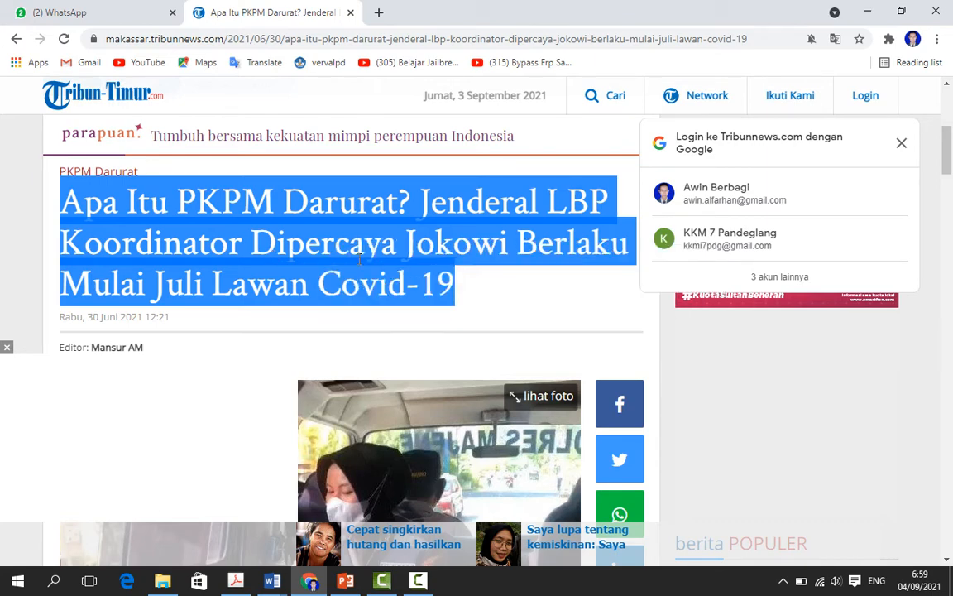
pyautogui.click(359, 260)
# Step: Switch to Document3, paste the copied headline into its table row, and place the cursor in the empty row below the pasted text
pyautogui.moveTo(276, 586)
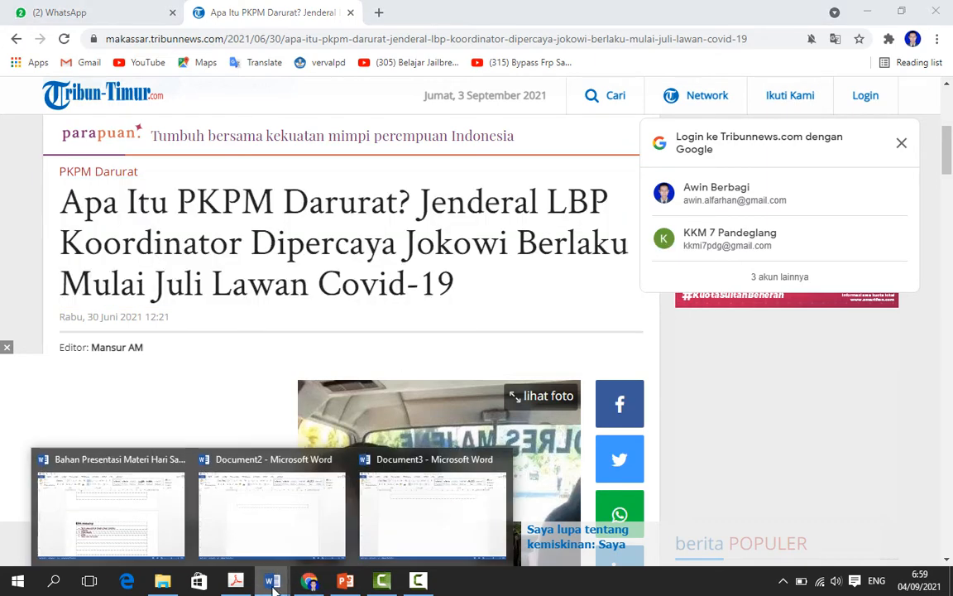
pyautogui.click(404, 528)
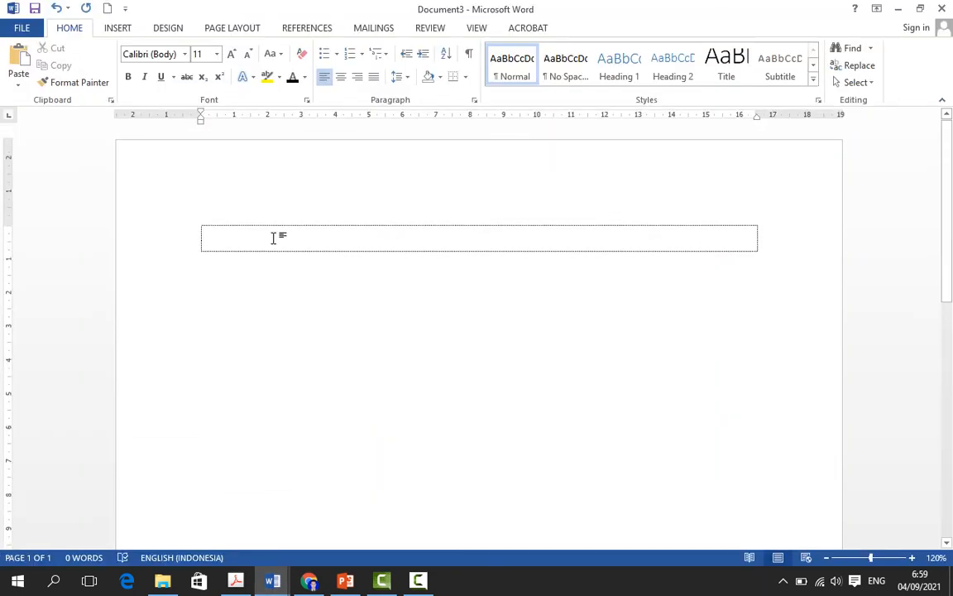
pyautogui.rightClick(274, 238)
pyautogui.click(305, 304)
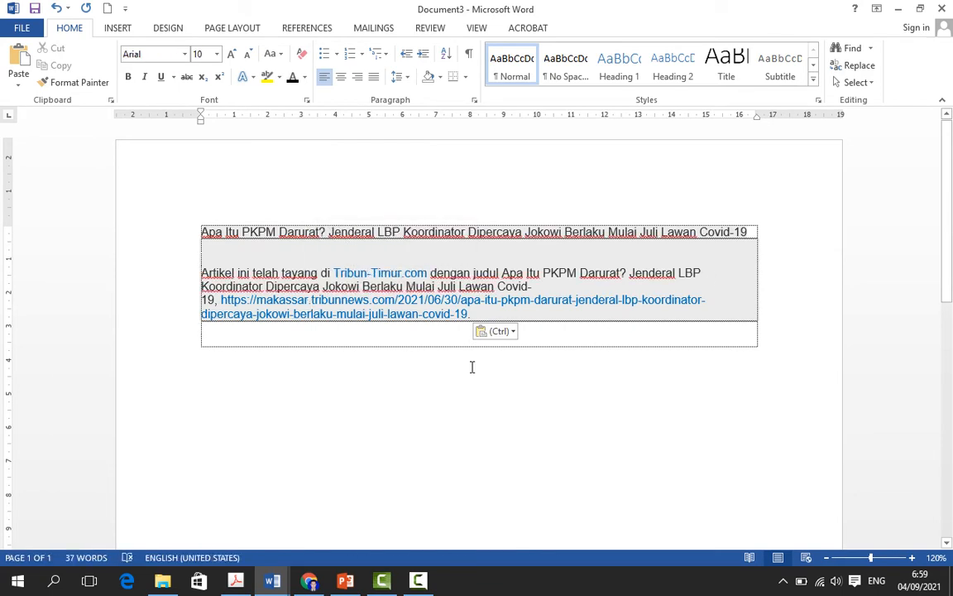
pyautogui.click(305, 340)
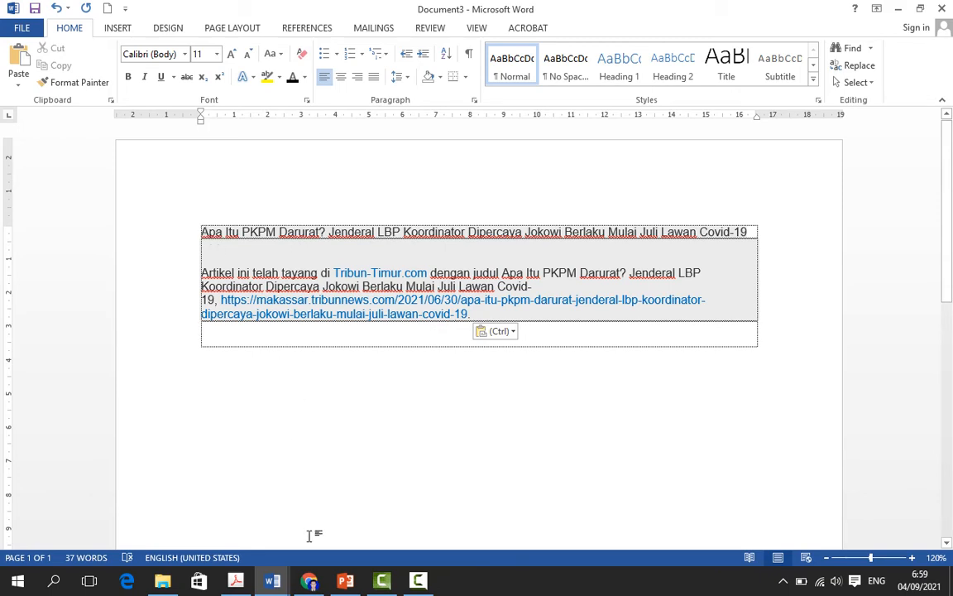
# Step: Switch to the Tribun-Timur article in Chrome and copy the three paragraphs from "PKPM Darurat akan berlaku mulai Juli" through "Rabu (30/6/2021)."
pyautogui.click(309, 581)
pyautogui.scroll(-3, 291, 386)
pyautogui.scroll(-5, 291, 387)
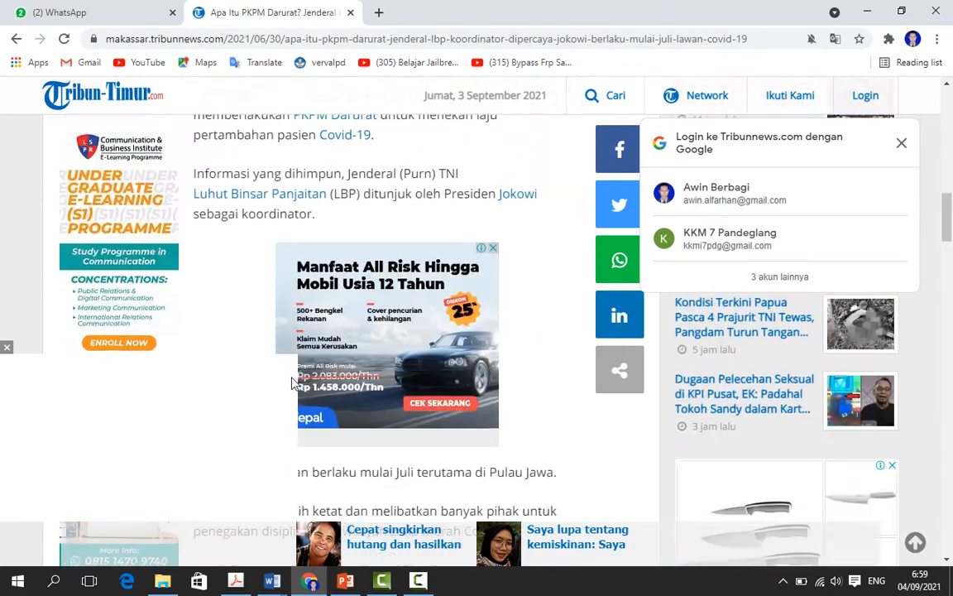
pyautogui.scroll(2, 315, 277)
pyautogui.scroll(-5, 314, 277)
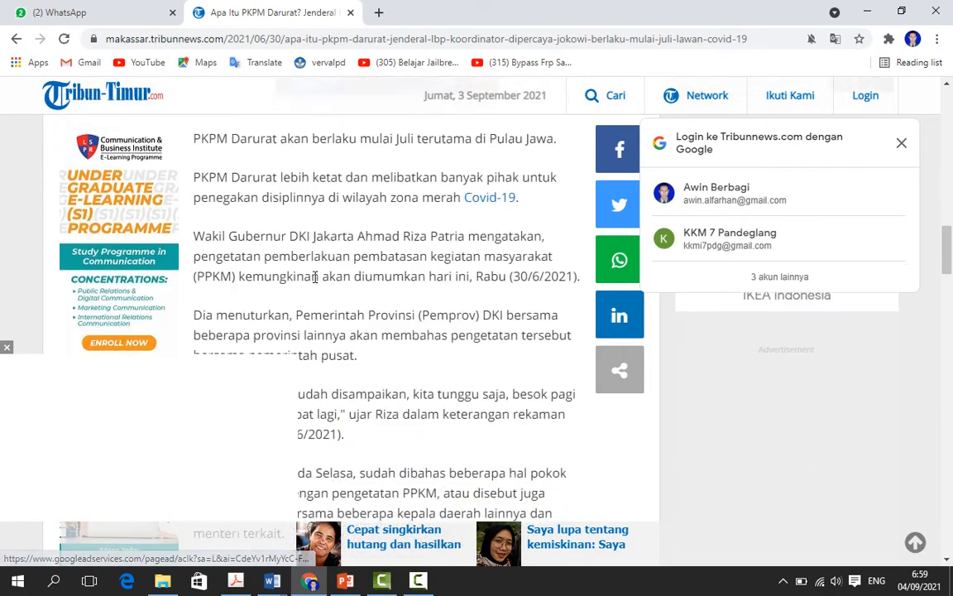
pyautogui.scroll(1, 276, 230)
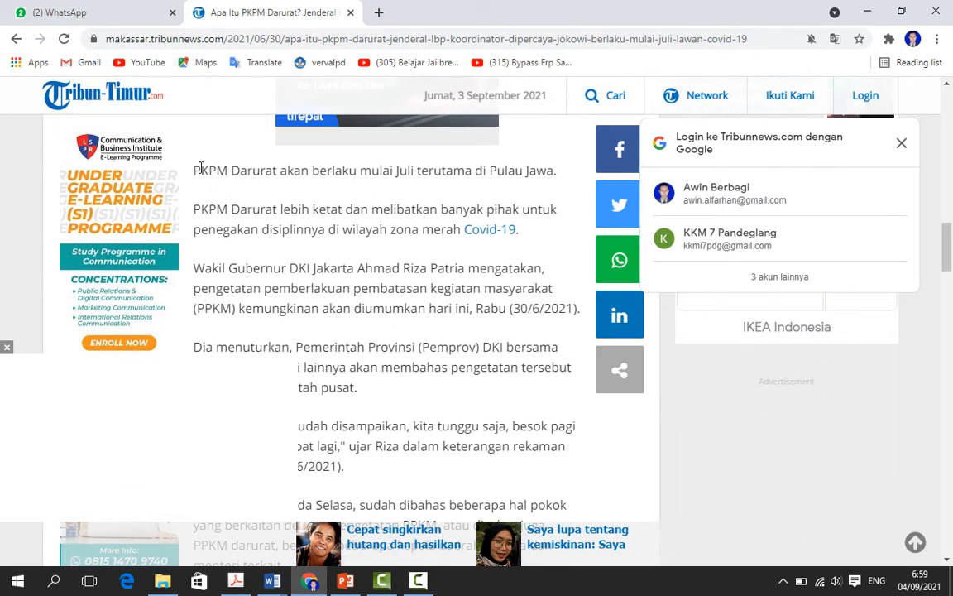
pyautogui.moveTo(193, 168); pyautogui.dragTo(579, 308)
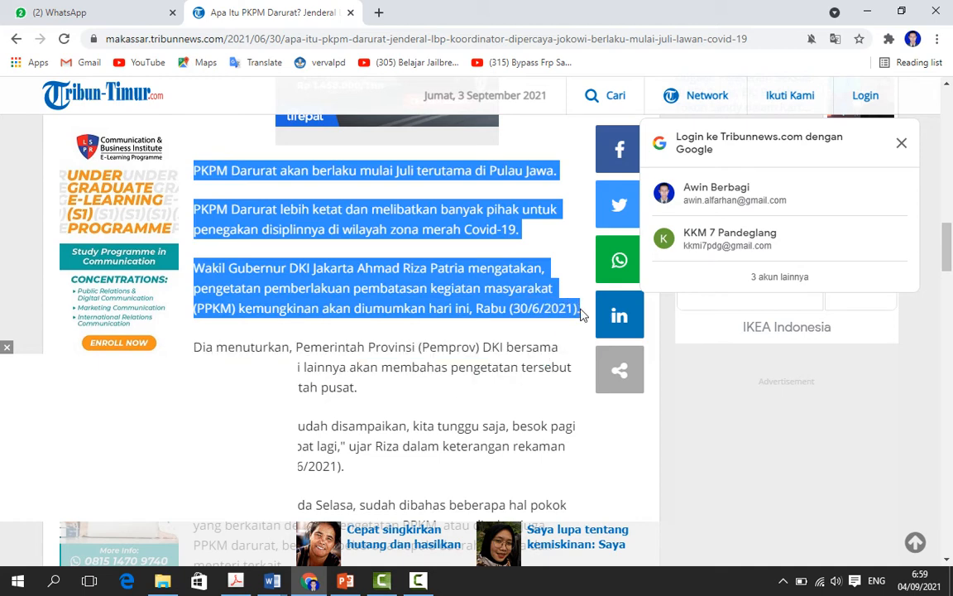
pyautogui.rightClick(517, 289)
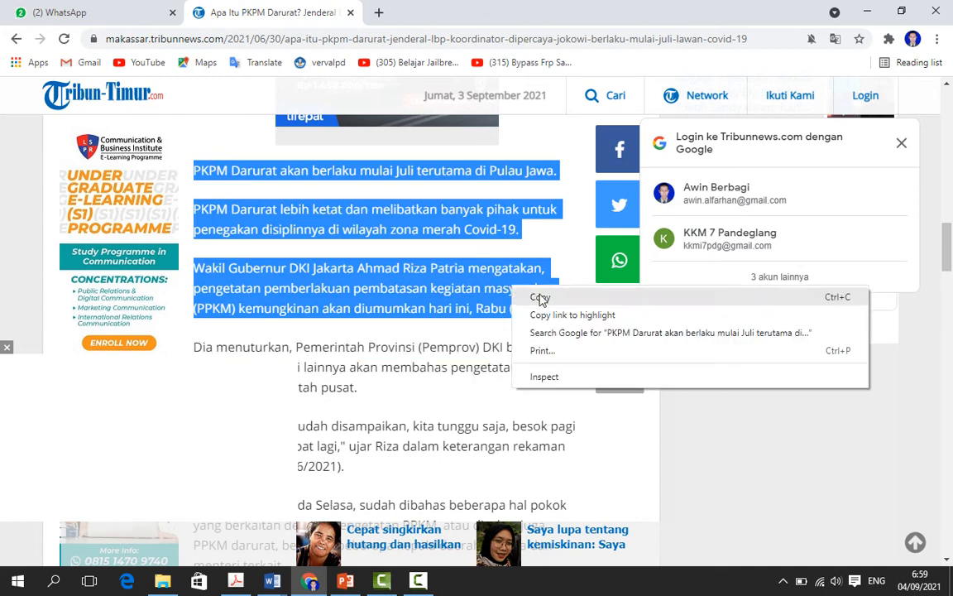
pyautogui.click(541, 299)
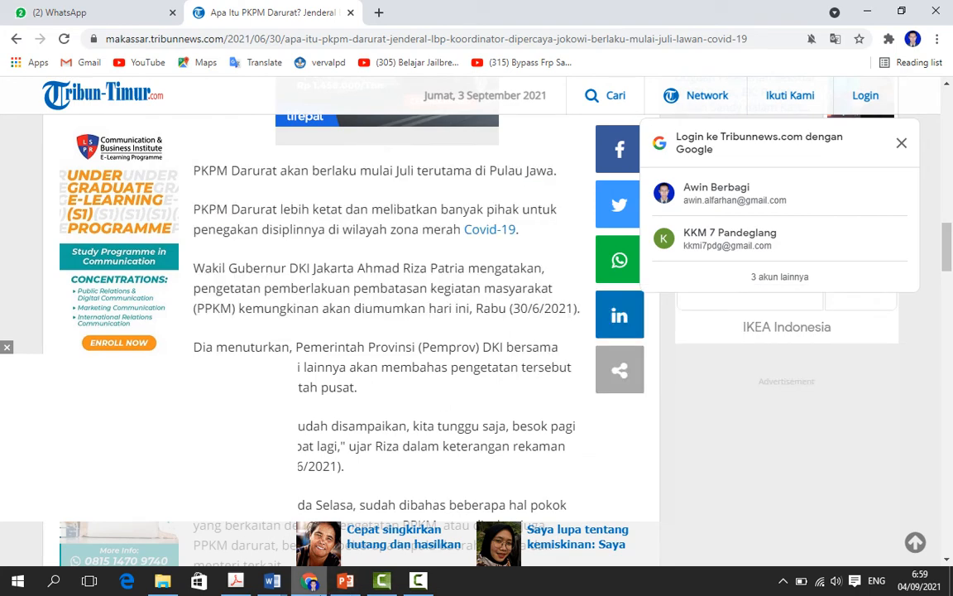
# Step: Switch to Document3, add two empty rows below the headline text, and paste the copied paragraphs into the middle empty row with source formatting
pyautogui.click(272, 581)
pyautogui.click(380, 519)
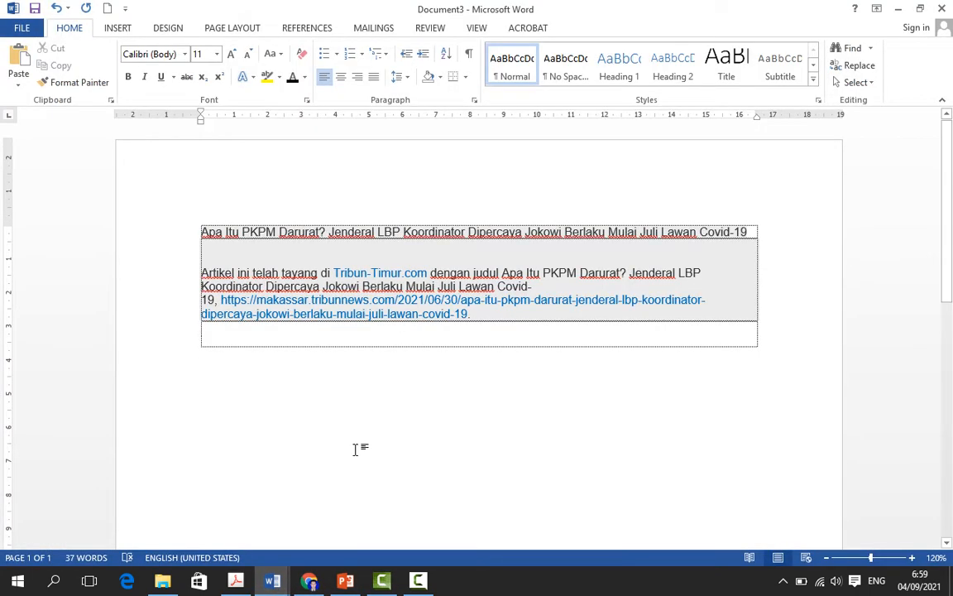
pyautogui.press('Return')
pyautogui.press('Return')
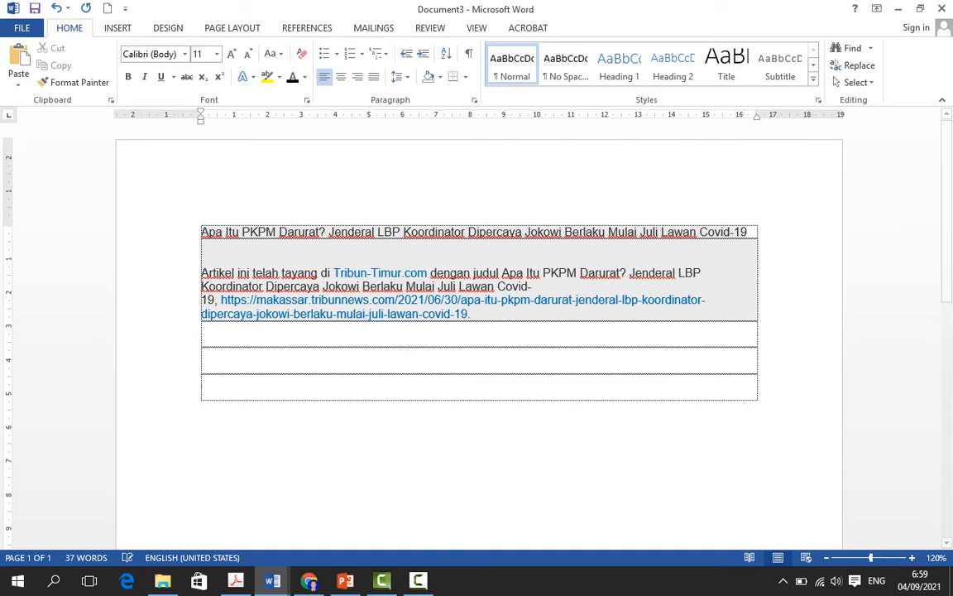
pyautogui.rightClick(214, 354)
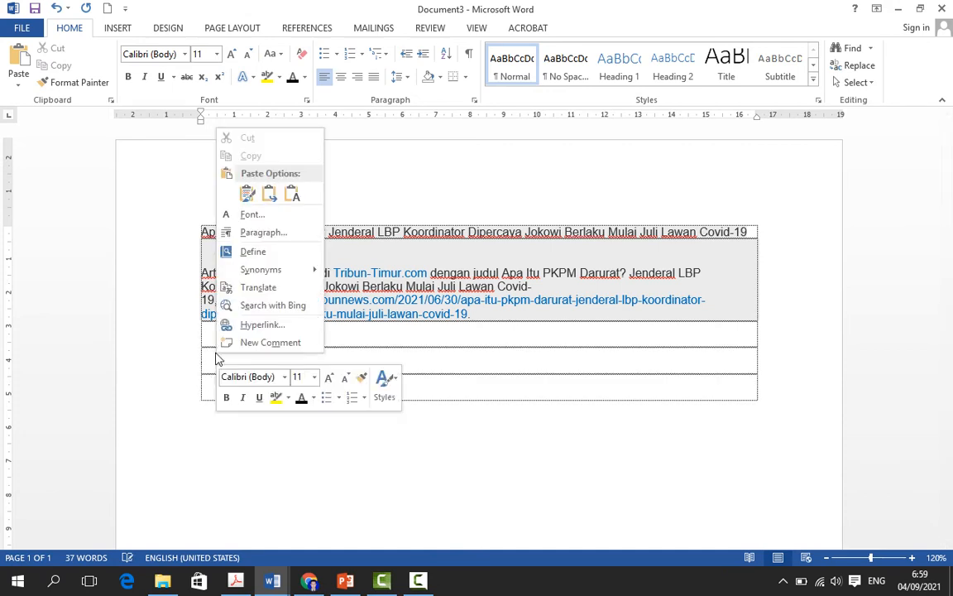
pyautogui.click(247, 194)
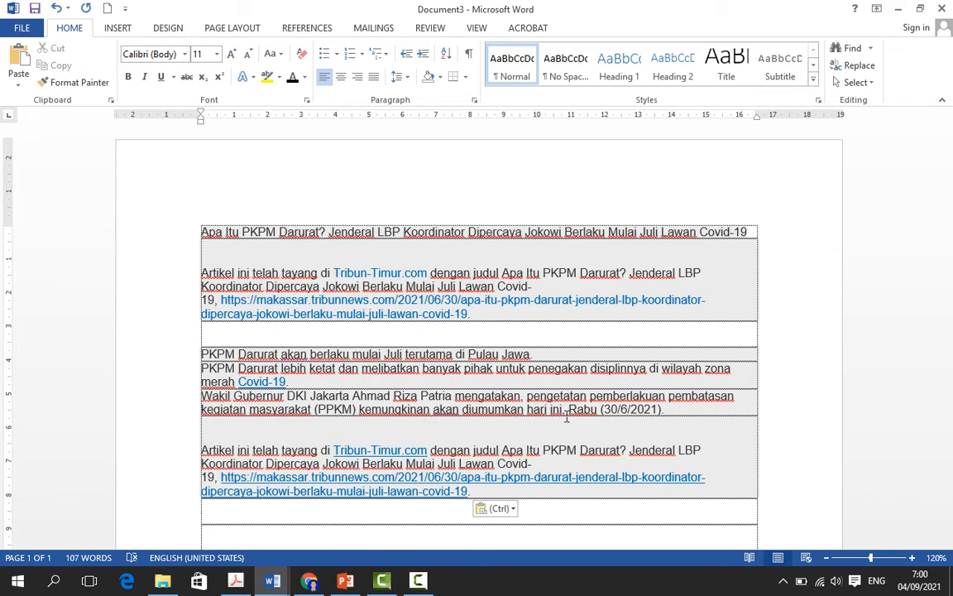
# Step: Switch to the PowerPoint lesson presentation and display slide 1, the title slide about moving, copying and deleting text
pyautogui.click(357, 581)
pyautogui.click(117, 174)
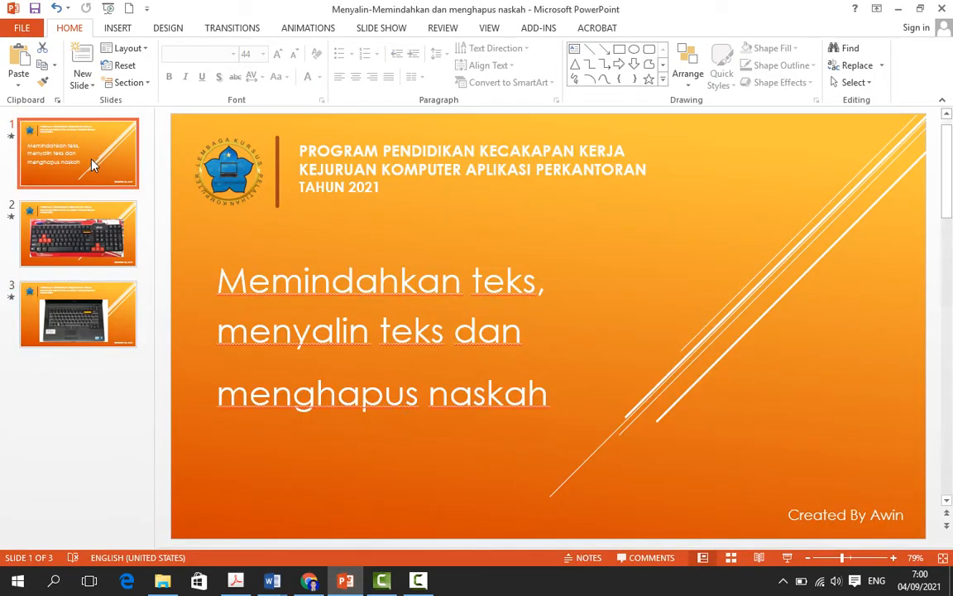